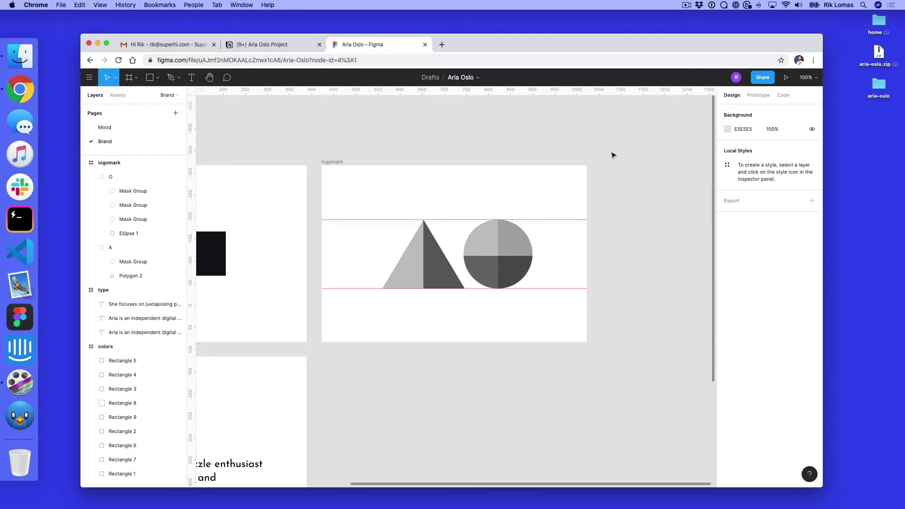
Try the pink and mid-green swatch colours as the fill of the A triangle polygon, finishing with pink F4BCBB.
scroll(612, 155, left, 10)
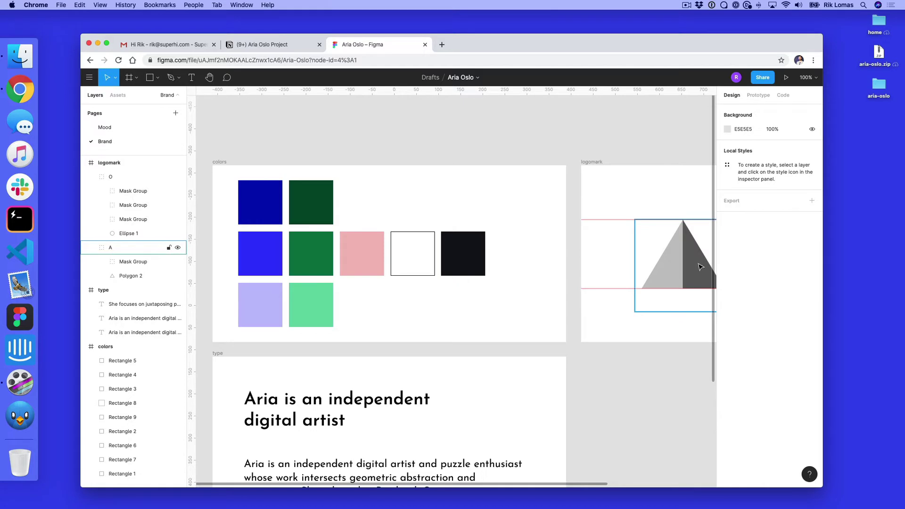
click(656, 257)
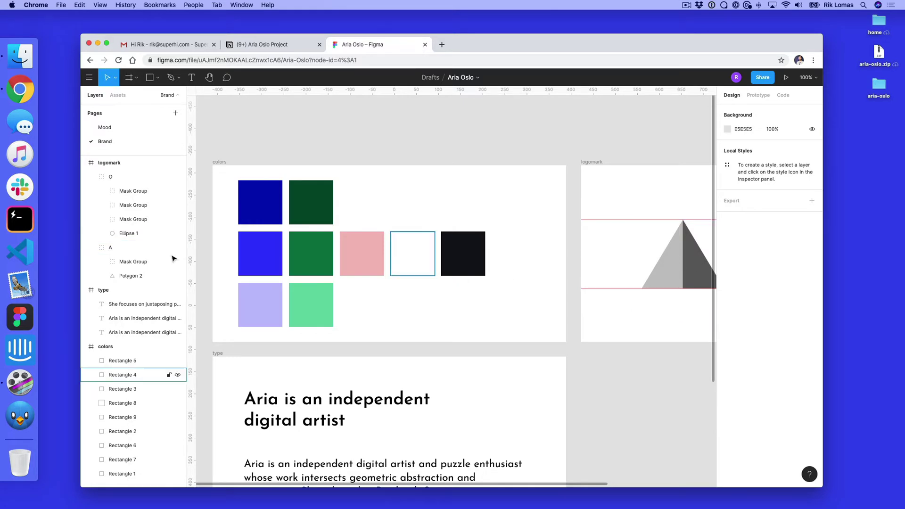
click(131, 277)
click(131, 277)
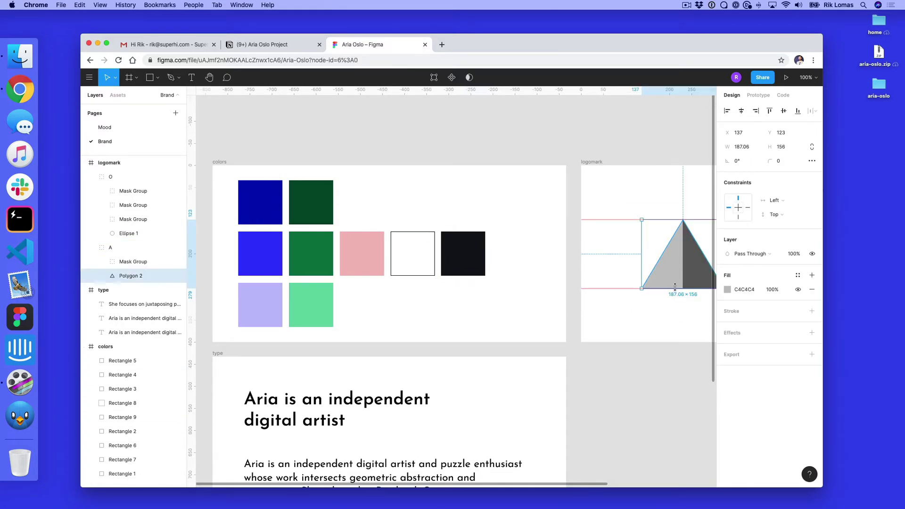
click(728, 290)
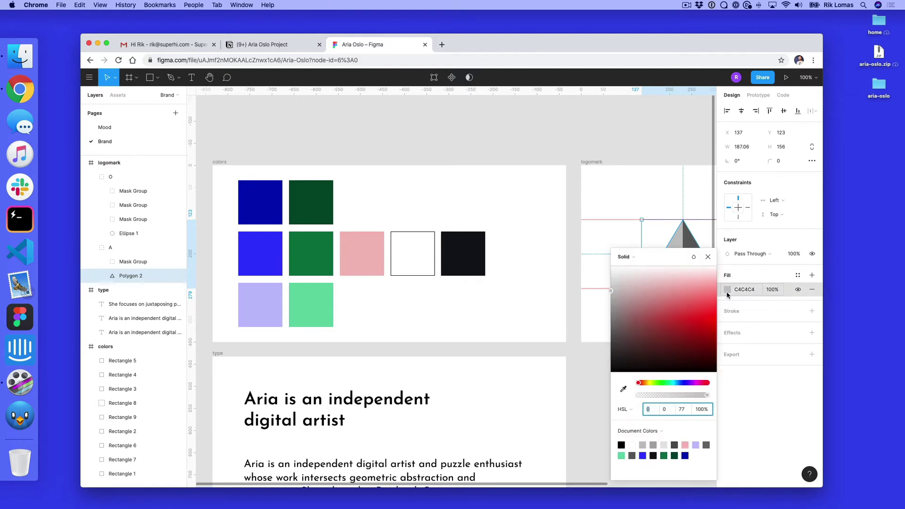
click(623, 390)
click(378, 255)
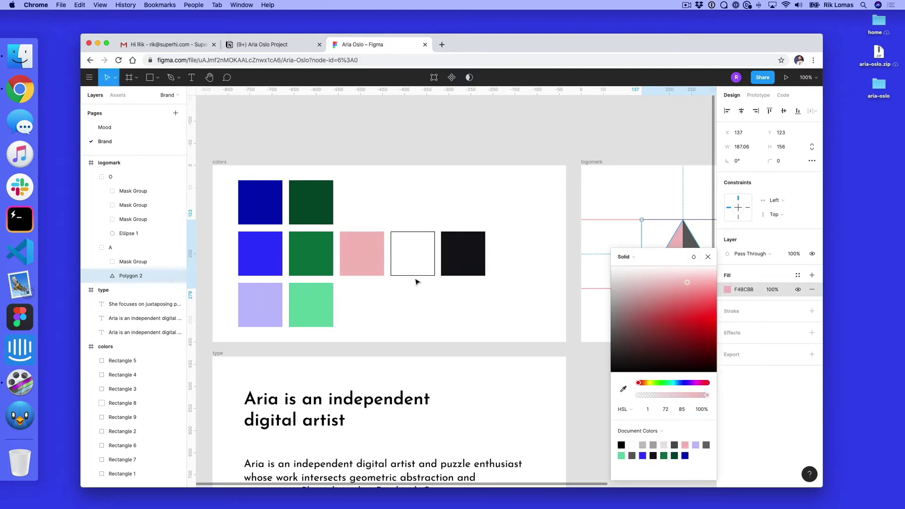
click(330, 247)
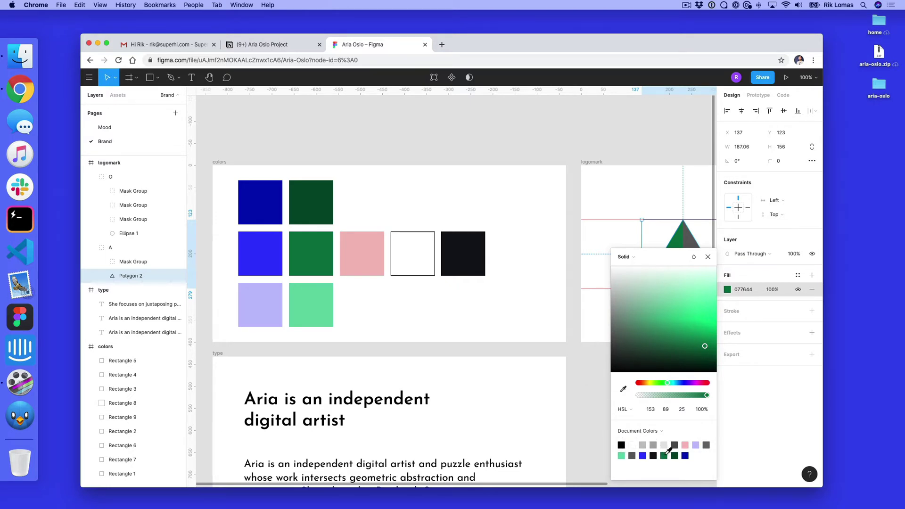
click(686, 445)
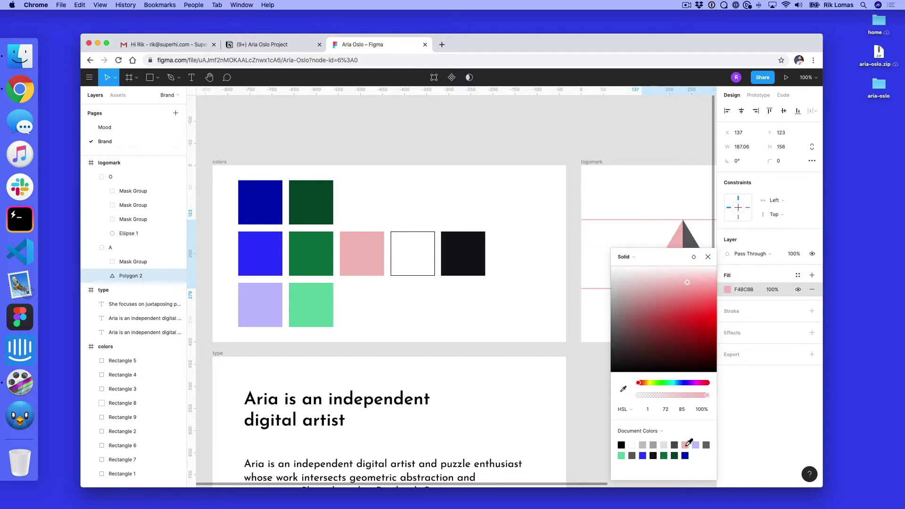
Try red EA211E as the pink swatch's fill, undo the change and deselect the swatch.
scroll(596, 338, right, 5)
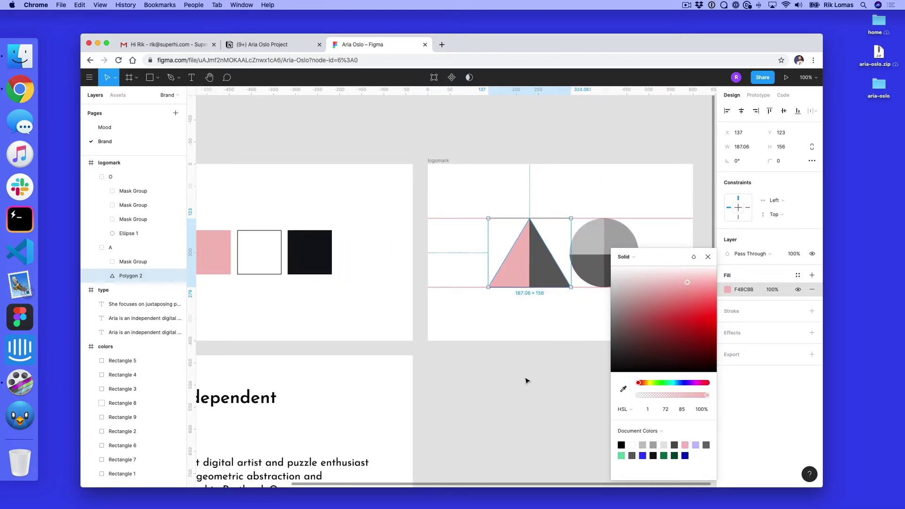
click(215, 249)
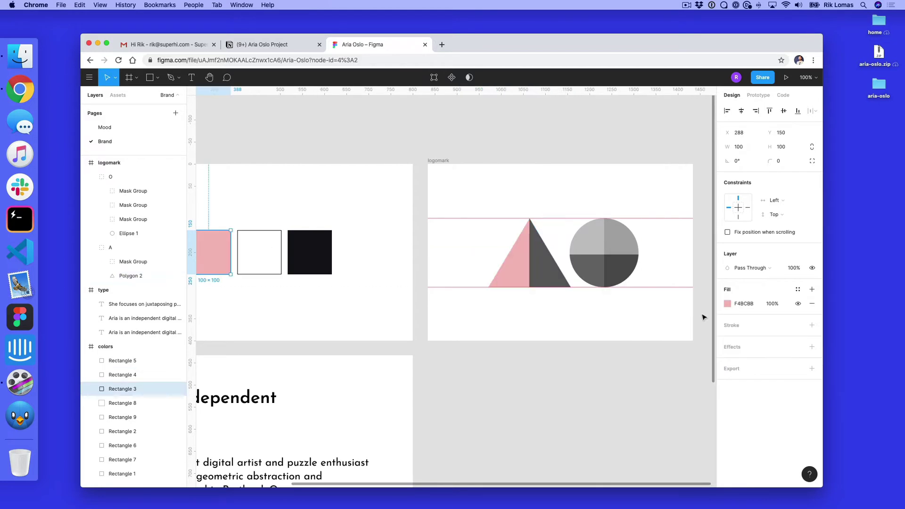
click(727, 303)
click(698, 317)
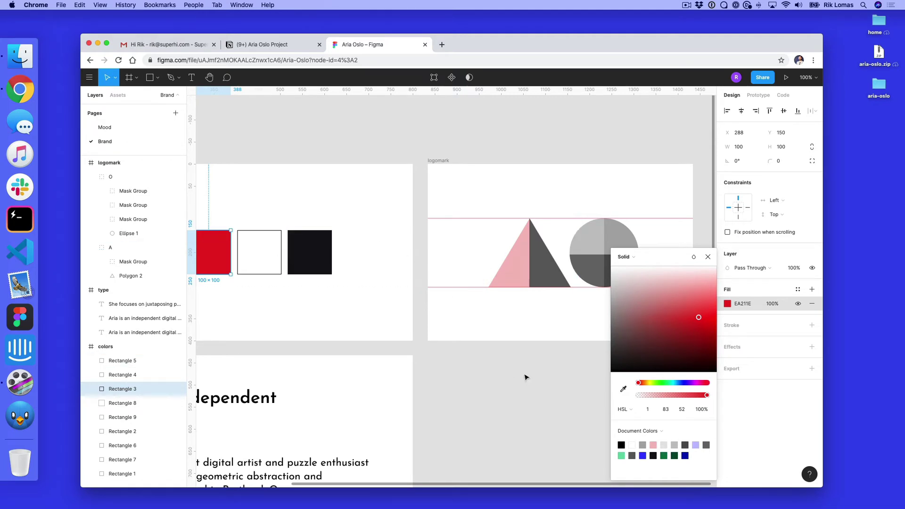
key(super+z)
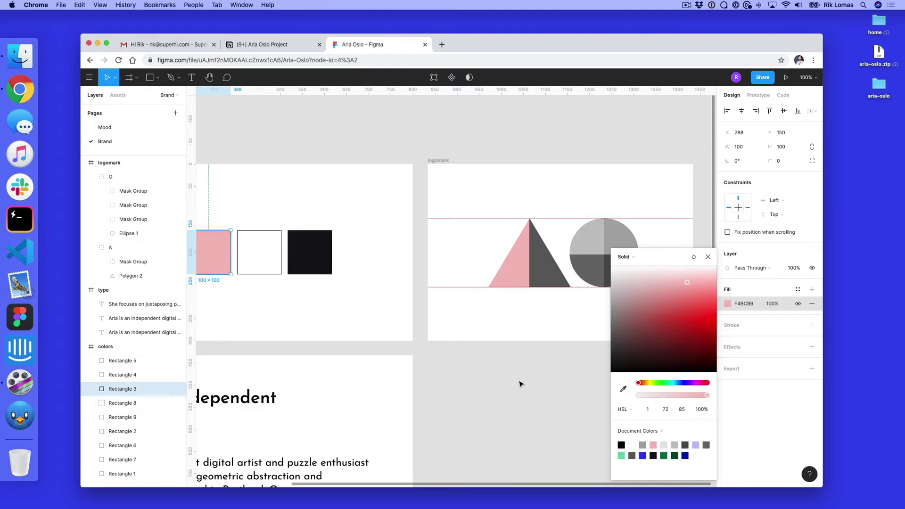
click(521, 383)
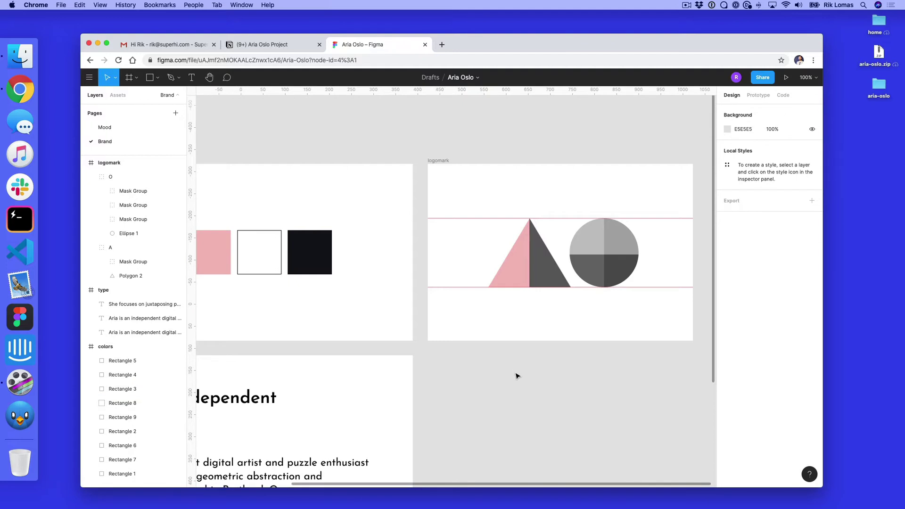
Create a color style named blue-mid from the fill of the bright blue swatch in the middle row.
scroll(517, 375, left, 6)
click(259, 250)
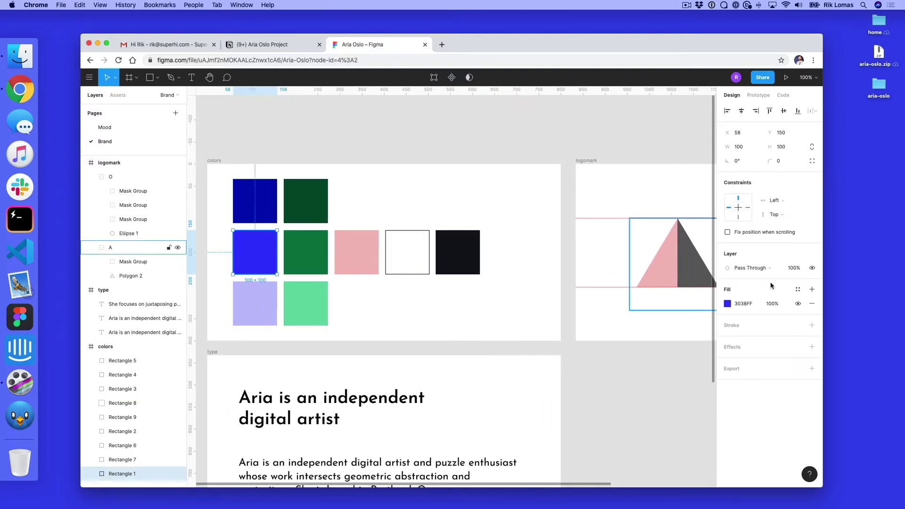
click(798, 291)
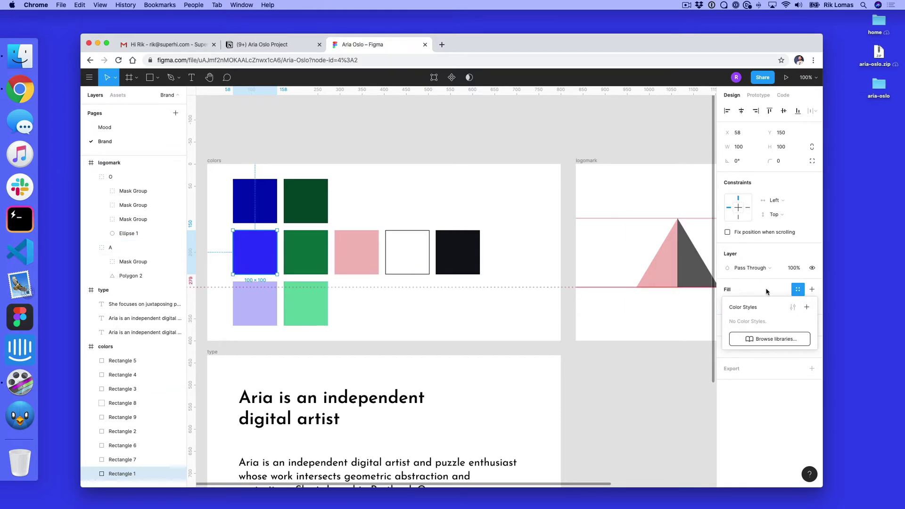
click(738, 291)
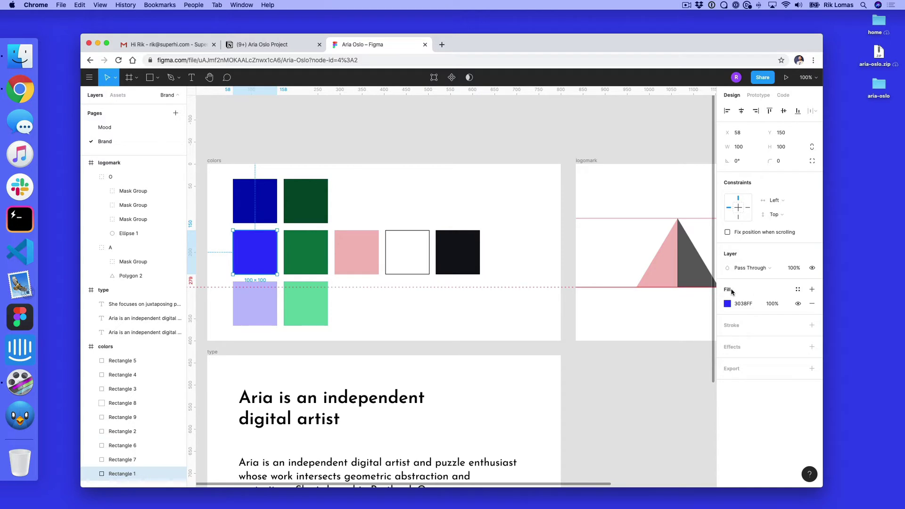
click(797, 292)
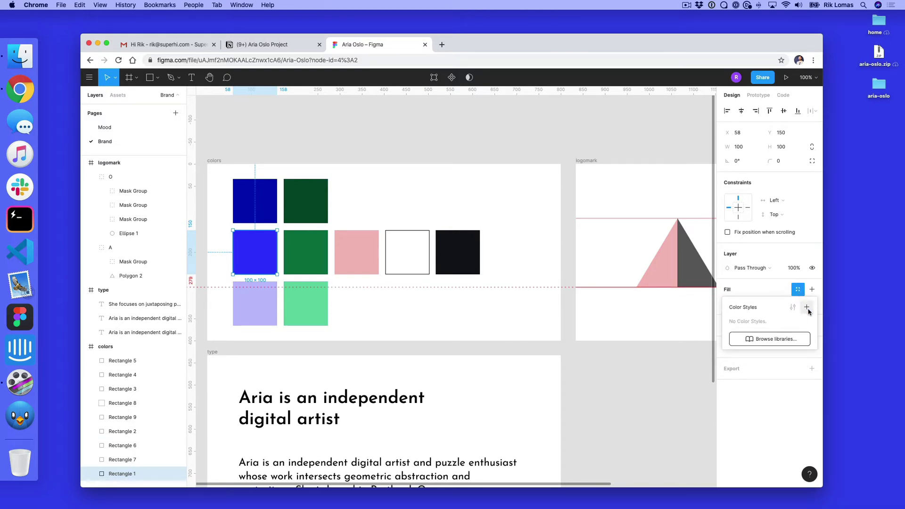
click(808, 309)
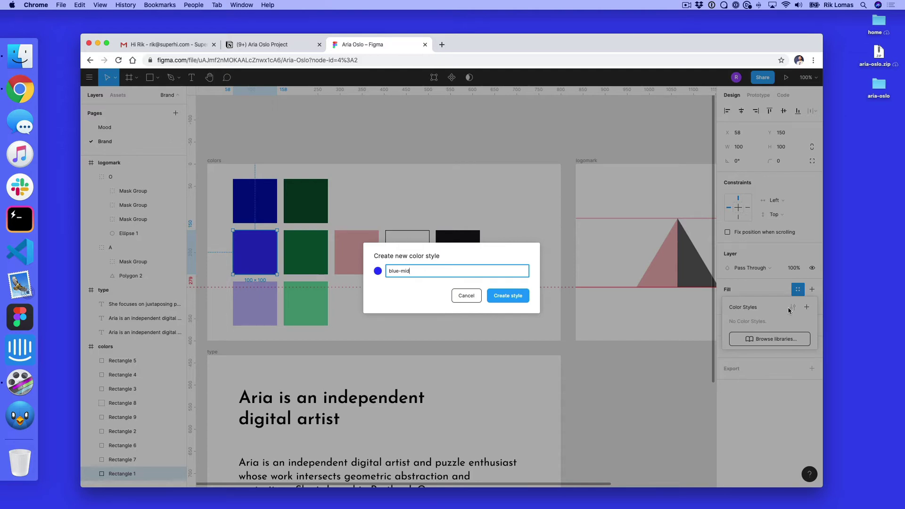
click(499, 297)
Create a color style named green-mid from the fill of the middle-row green swatch.
click(316, 261)
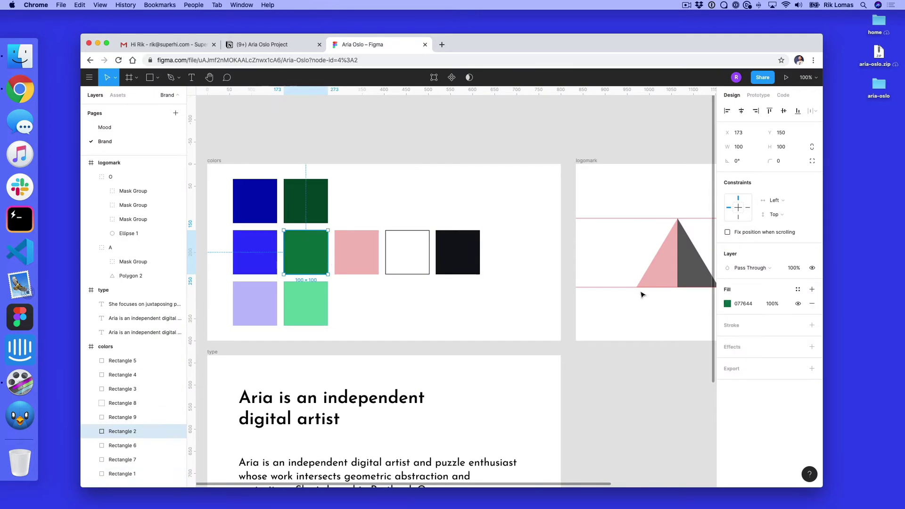
click(798, 290)
click(807, 307)
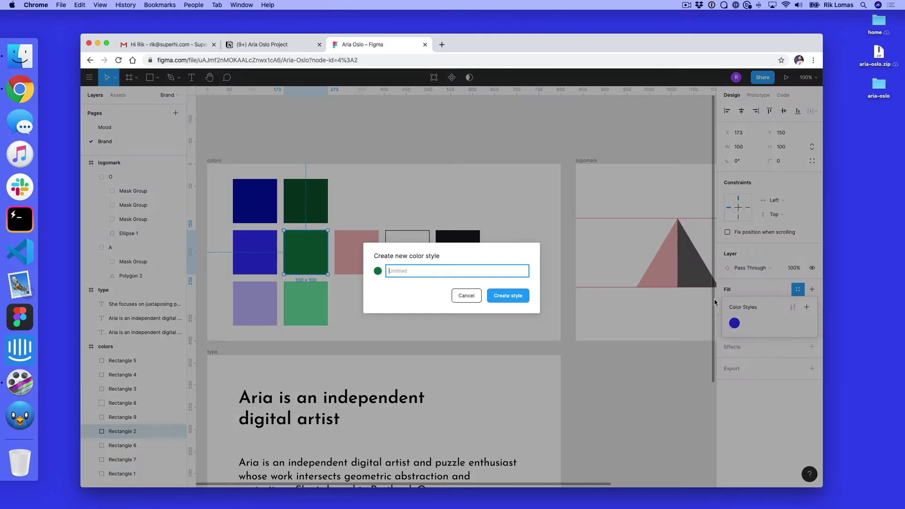
text(green-mid)
key(Return)
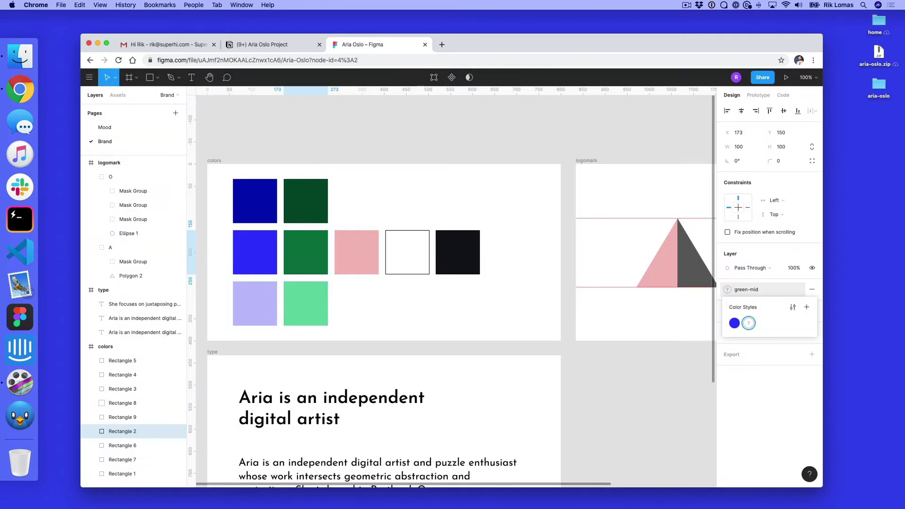
Create a color style named salmon-mid from the pink swatch's fill.
click(356, 252)
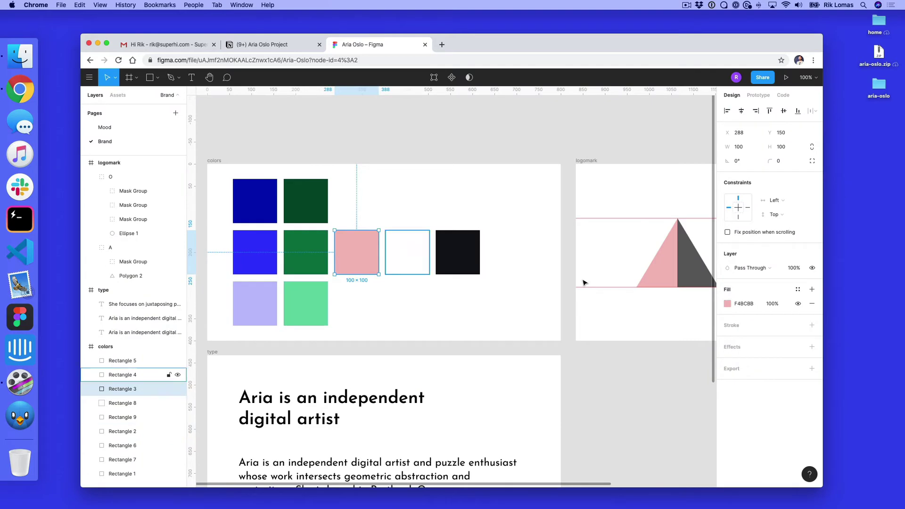
click(798, 289)
click(807, 308)
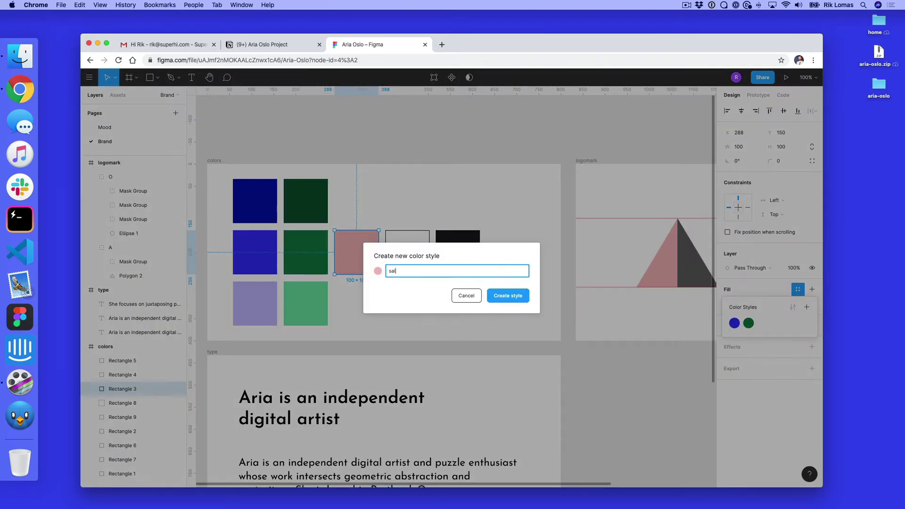
text(salmon-mid)
key(Return)
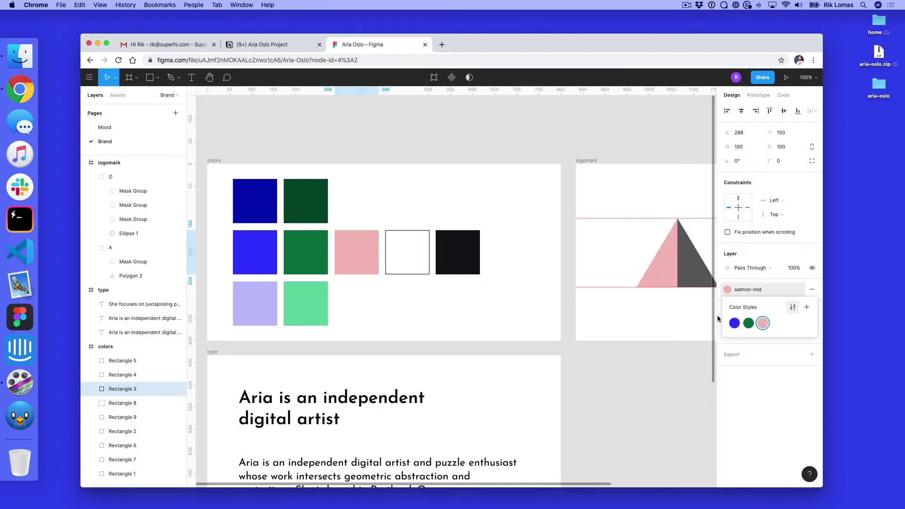
Create a color style named white from the fill of the outlined white swatch.
click(407, 257)
click(798, 290)
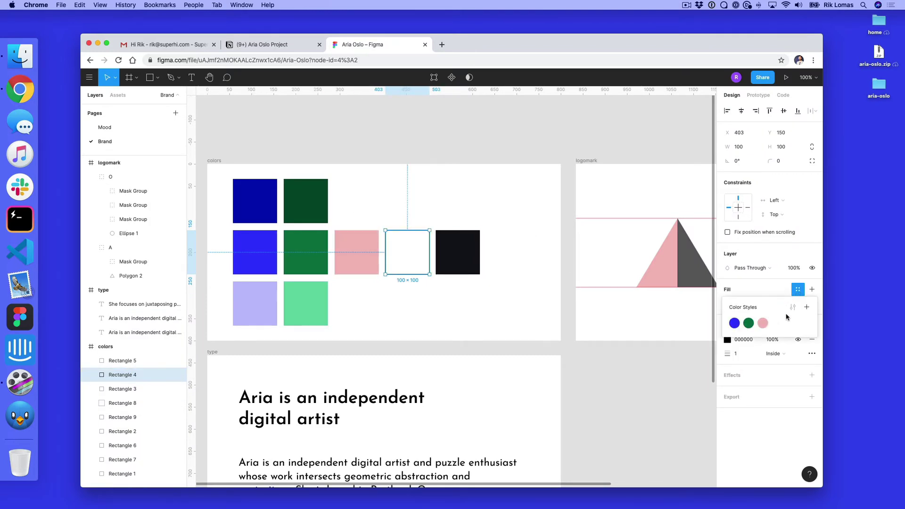
click(807, 307)
text(wh9te)
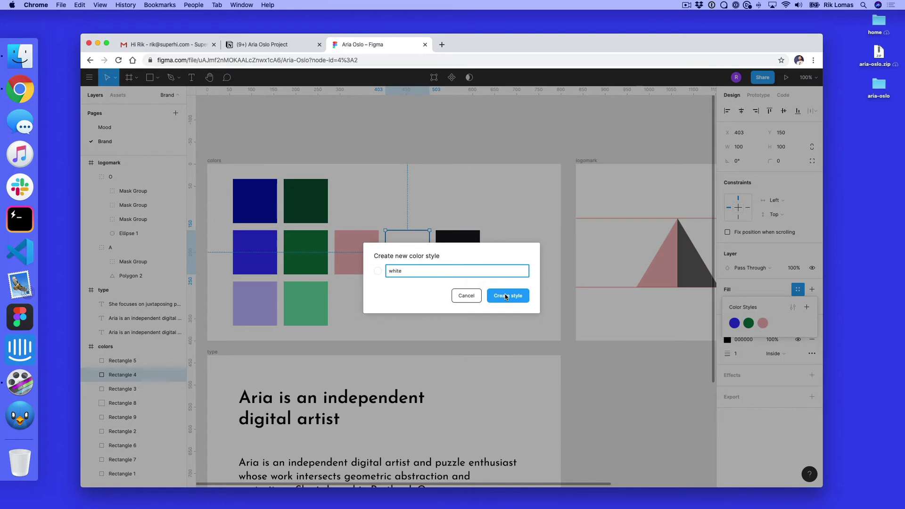
click(506, 296)
Create a color style named blue from the near-black swatch's fill and deselect the swatch.
click(461, 253)
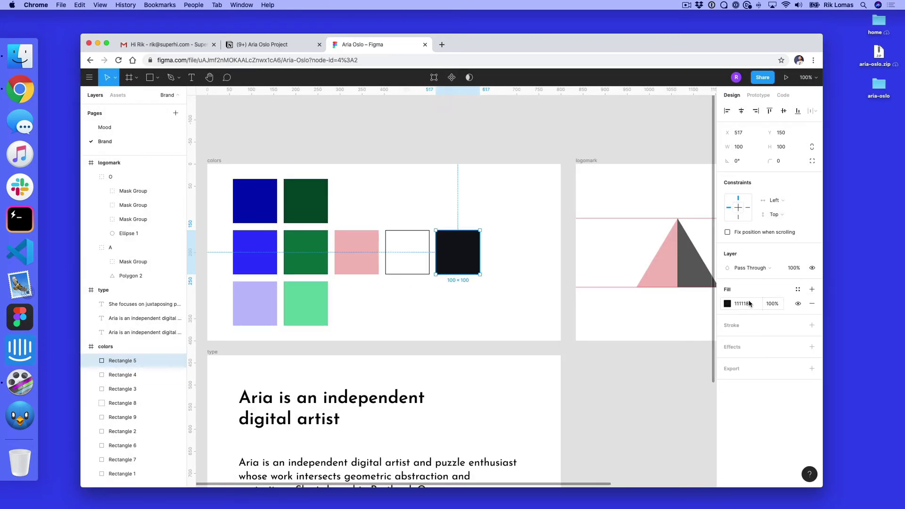
click(798, 289)
click(807, 307)
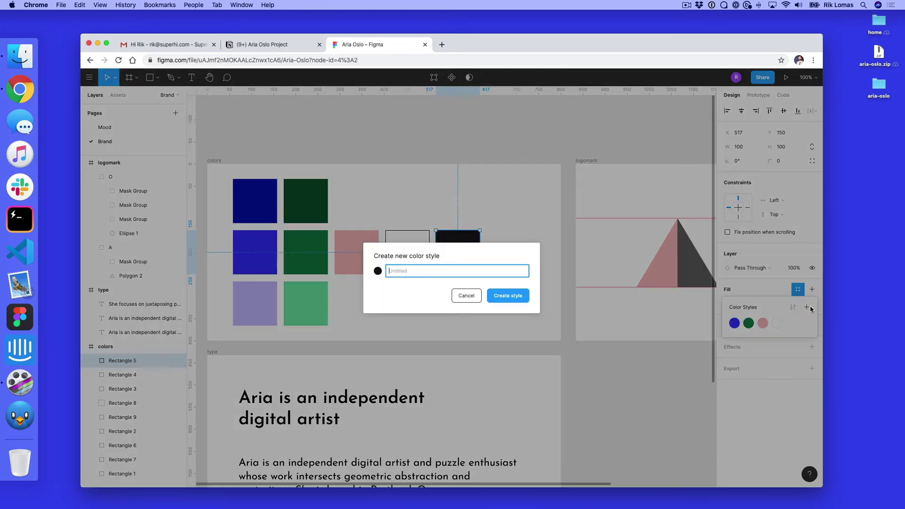
text(blue)
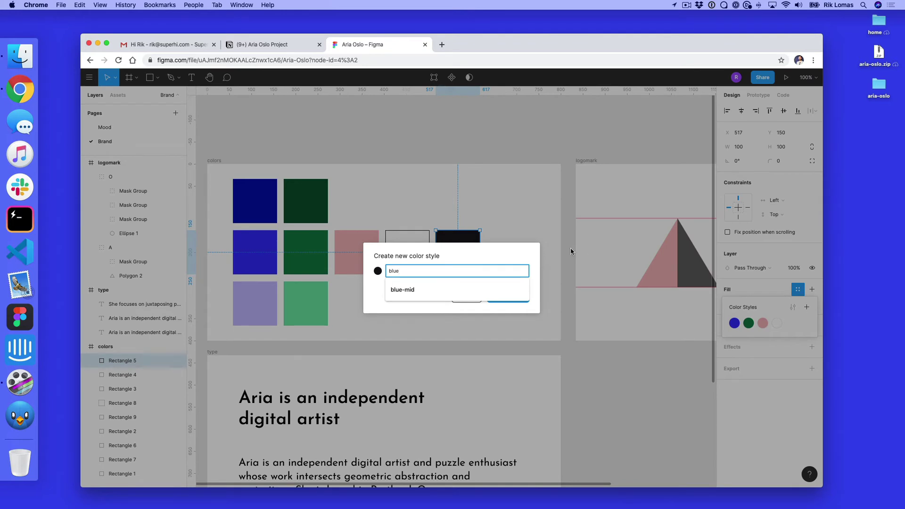
click(519, 298)
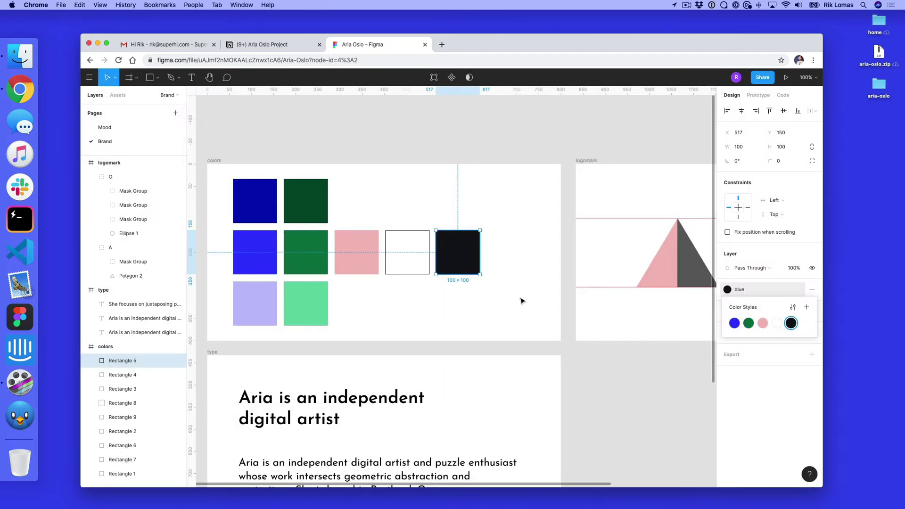
click(644, 409)
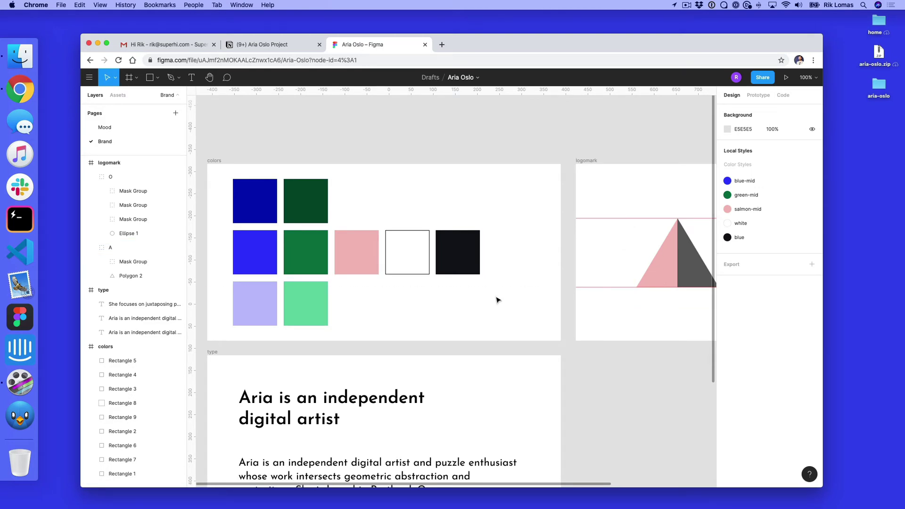
Try a dark red fill on the A triangle polygon and replace it with the salmon-mid color style.
scroll(627, 369, right, 2)
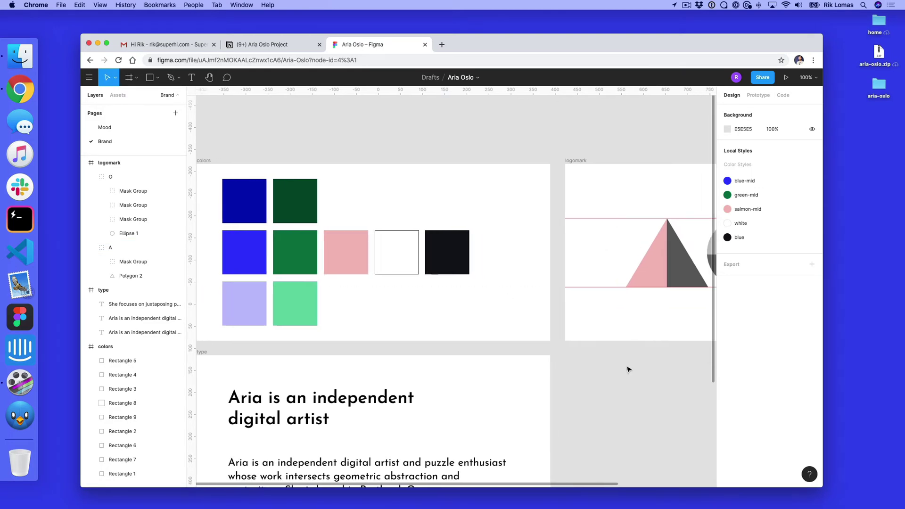
click(111, 248)
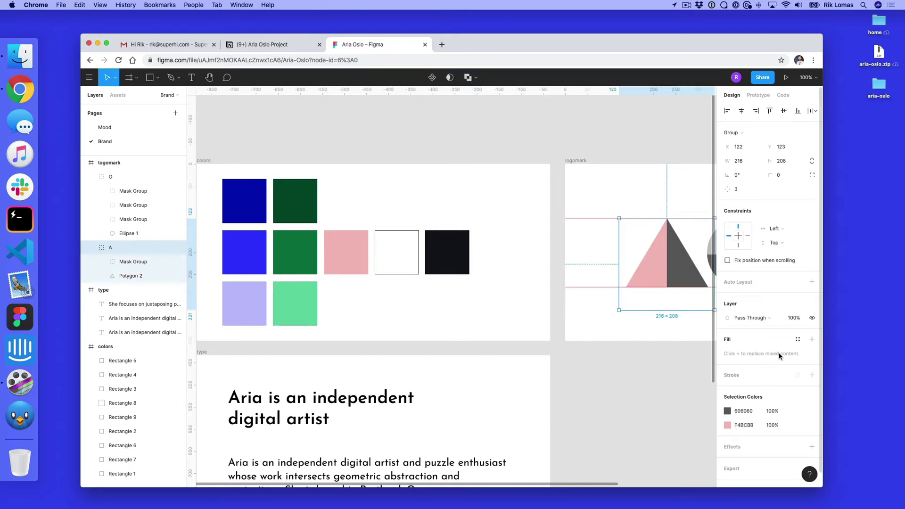
click(125, 279)
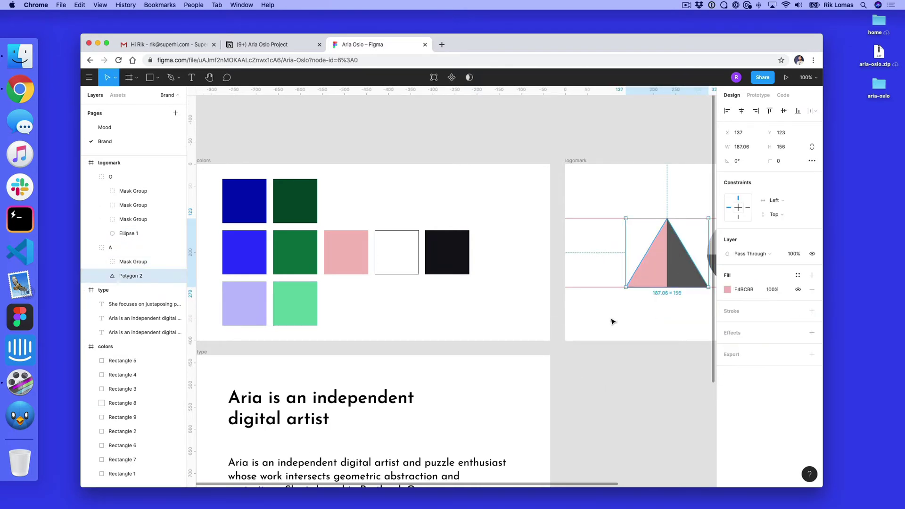
click(727, 290)
mouse_move(692, 320)
mouse_down()
mouse_move(672, 324)
mouse_move(683, 329)
mouse_up()
click(798, 275)
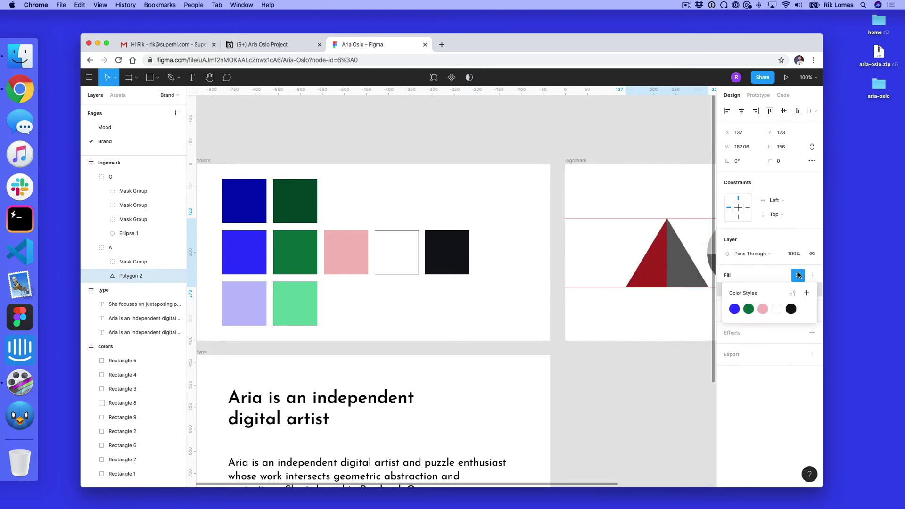
click(768, 308)
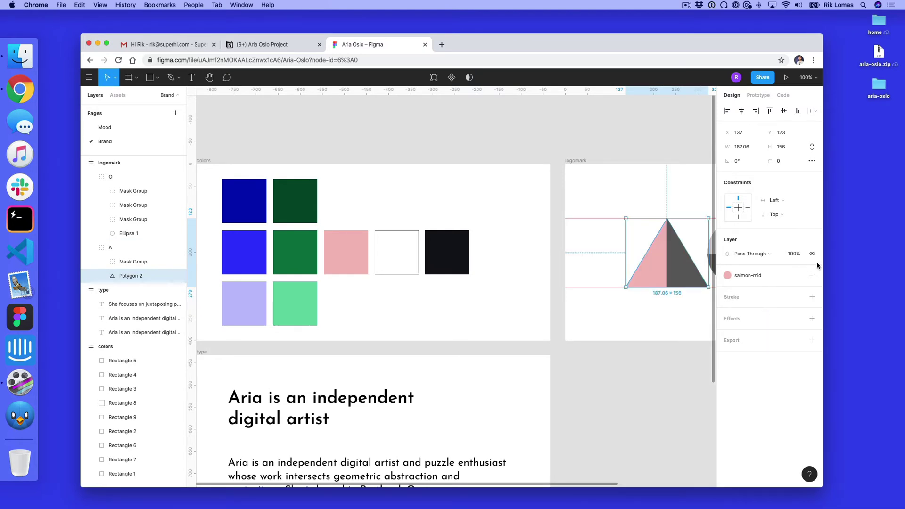
Apply the green-mid color style to the A triangle polygon and deselect it.
click(768, 276)
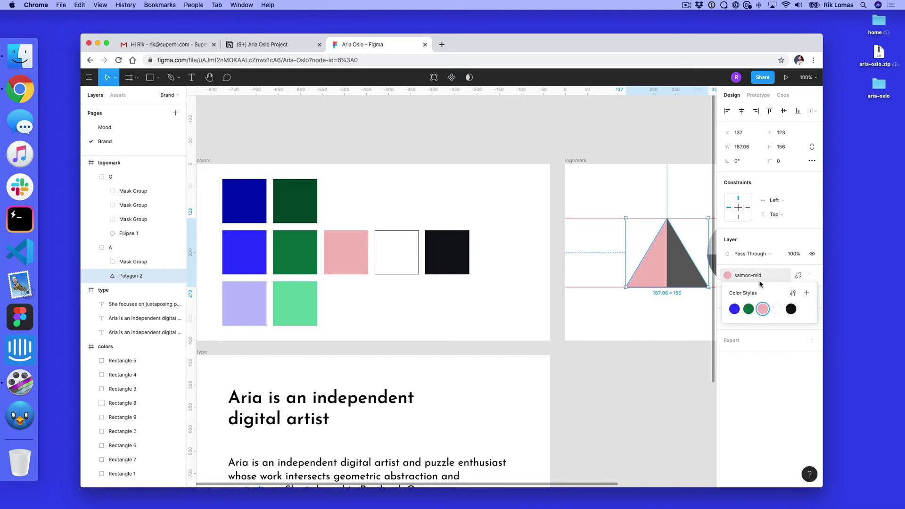
click(749, 309)
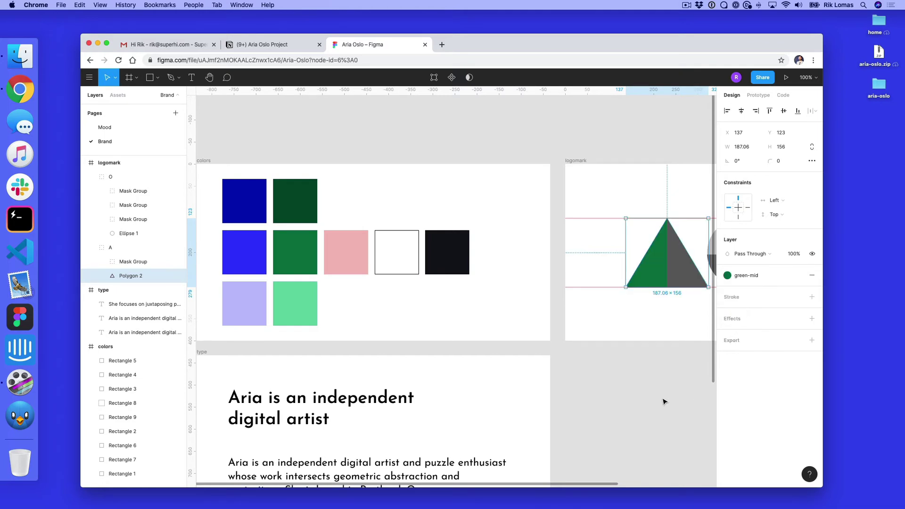
click(664, 401)
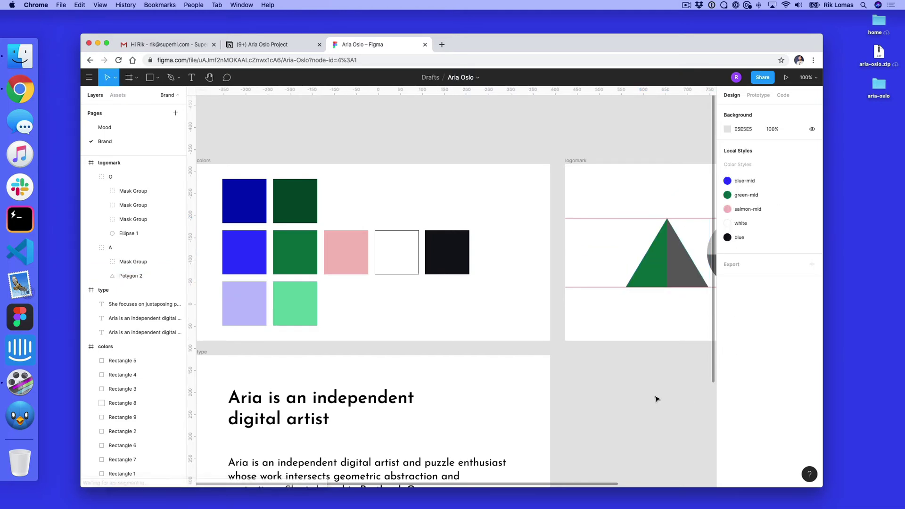
Open the green-mid color style for editing from the middle green swatch.
click(293, 245)
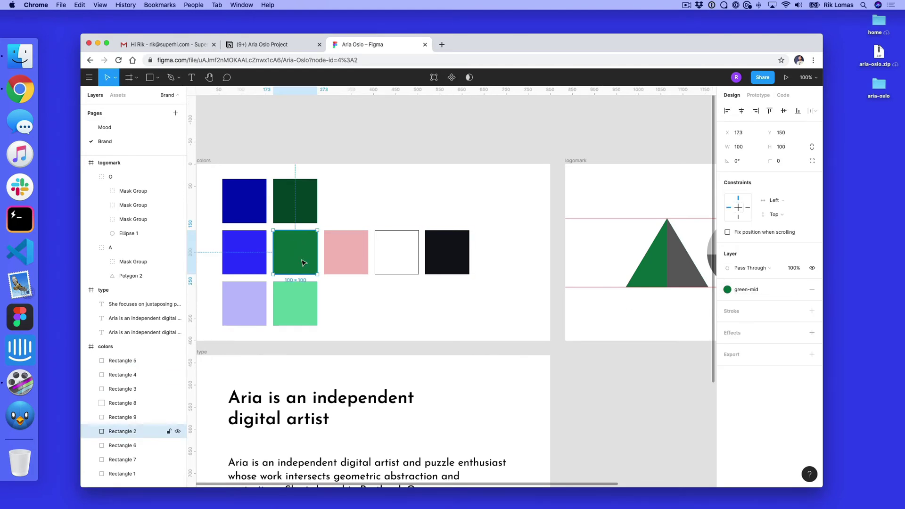
mouse_move(802, 293)
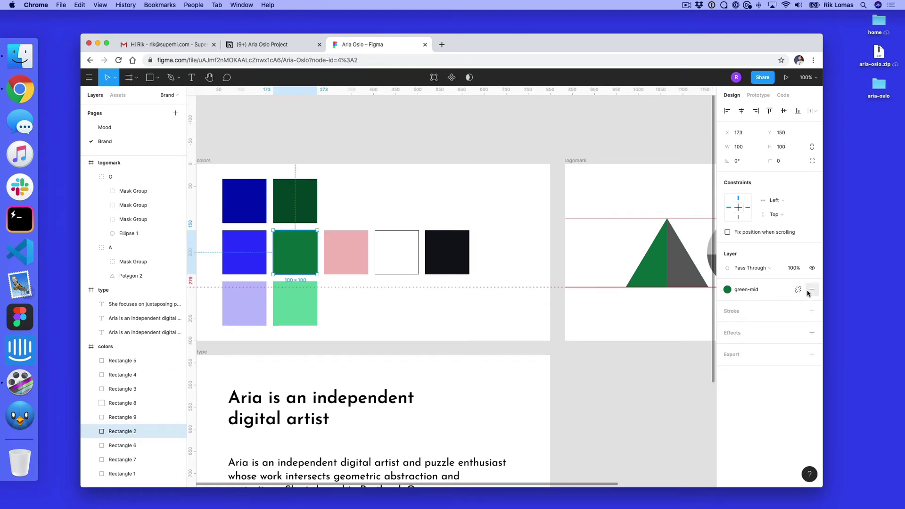
click(728, 290)
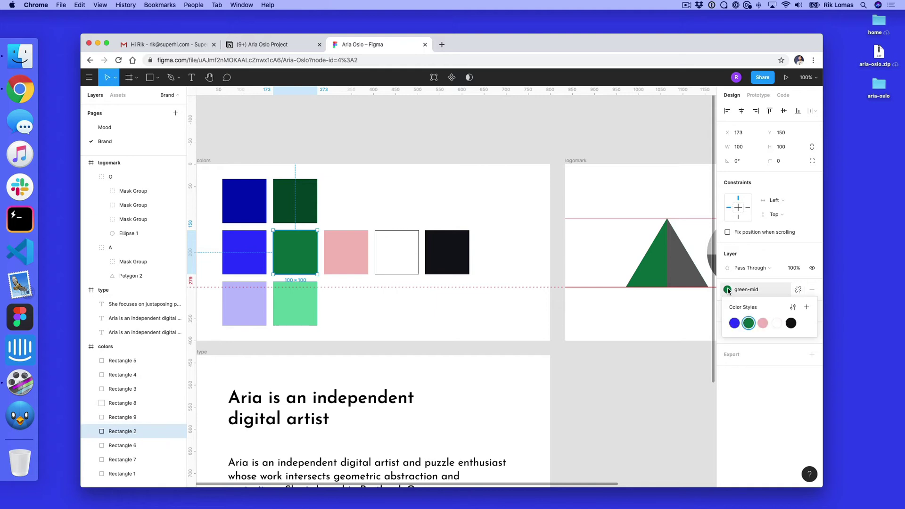
click(750, 325)
click(728, 290)
click(750, 323)
click(729, 291)
right_click(750, 323)
click(767, 330)
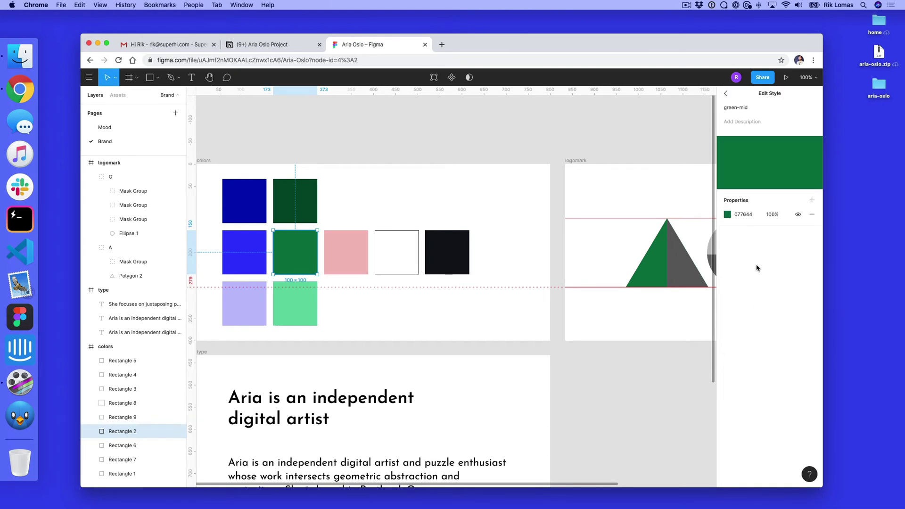
Try a more muted green, 258057, in the green-mid color style, restore 077644 and leave the style editor.
click(728, 214)
scroll(610, 198, right, 4)
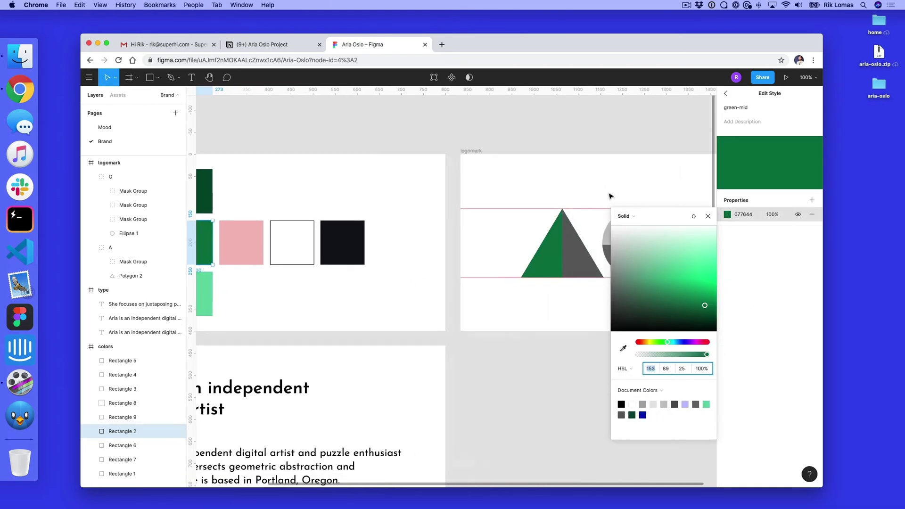
drag(705, 305, 670, 303)
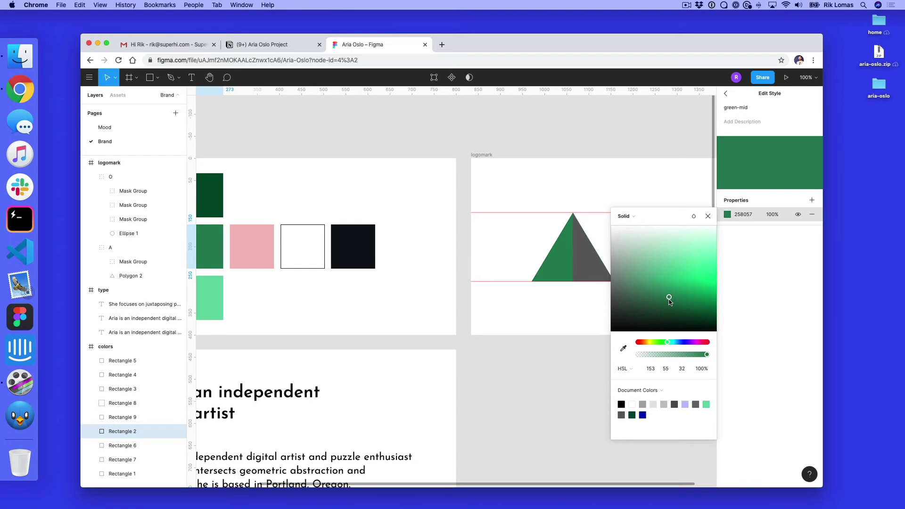
click(769, 261)
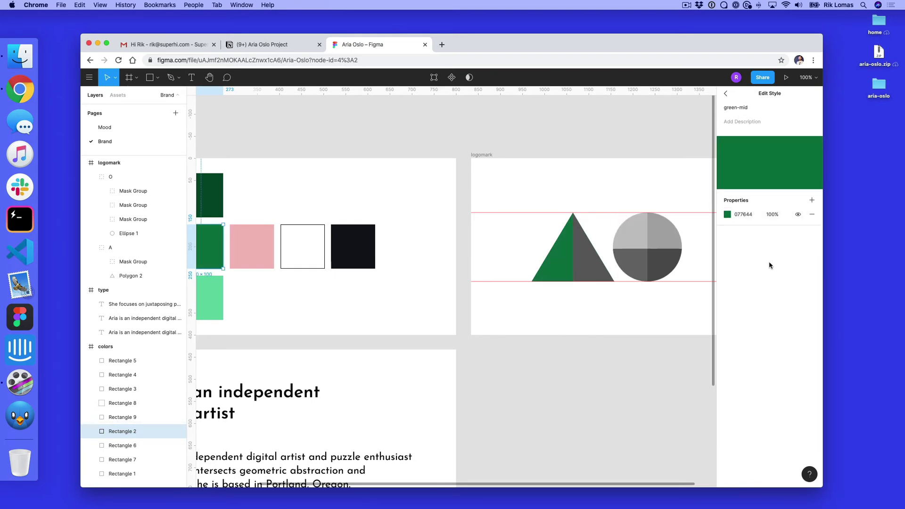
click(584, 366)
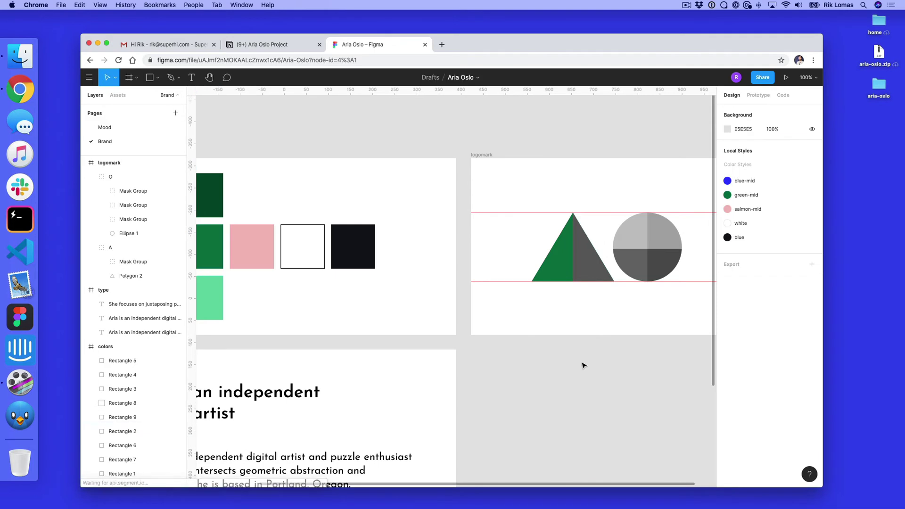
click(138, 267)
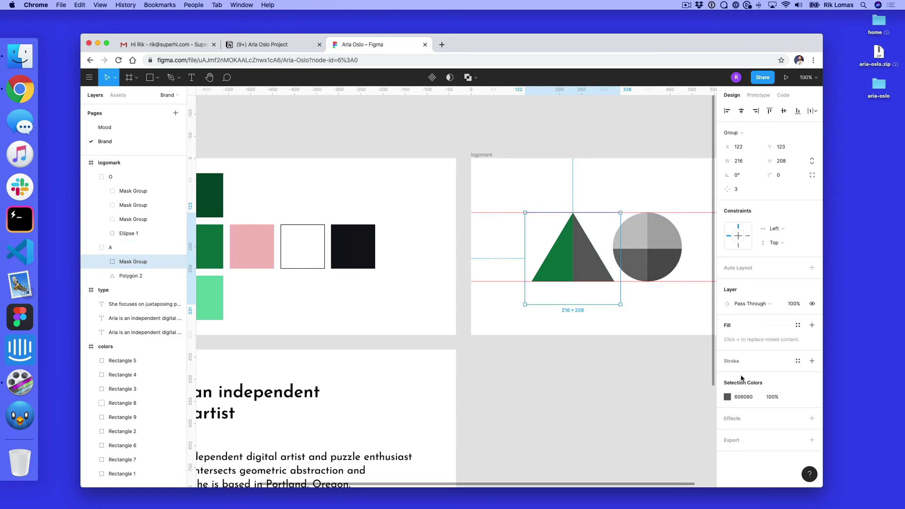
click(727, 397)
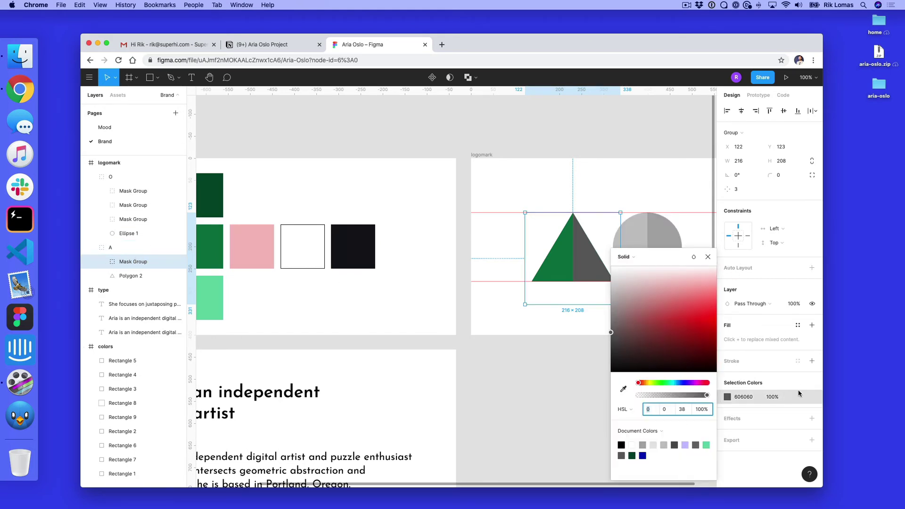
key(Escape)
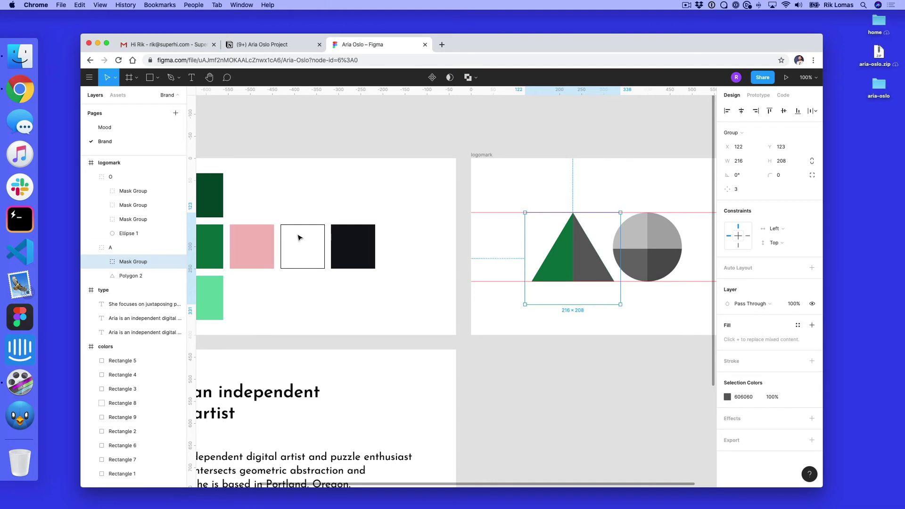
Apply the salmon-mid color style to Rectangle 10 inside the A mask group and deselect it.
click(101, 262)
click(139, 290)
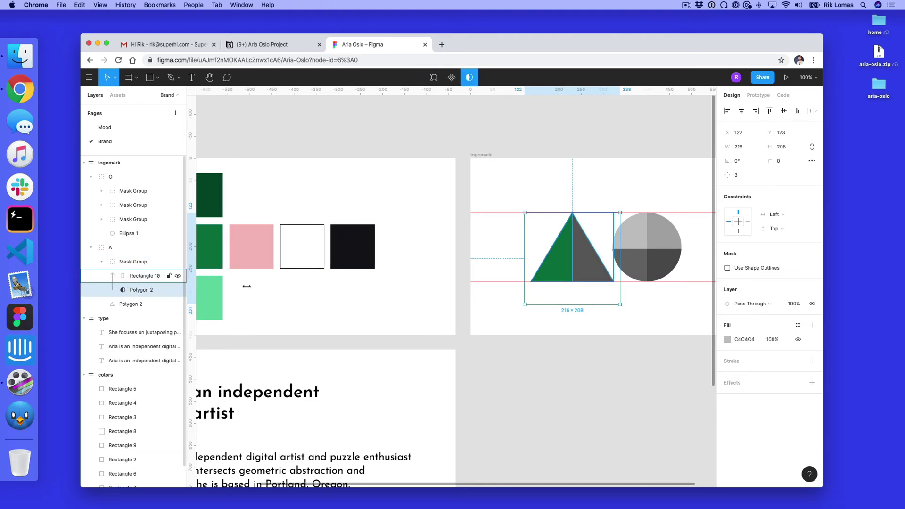
click(142, 277)
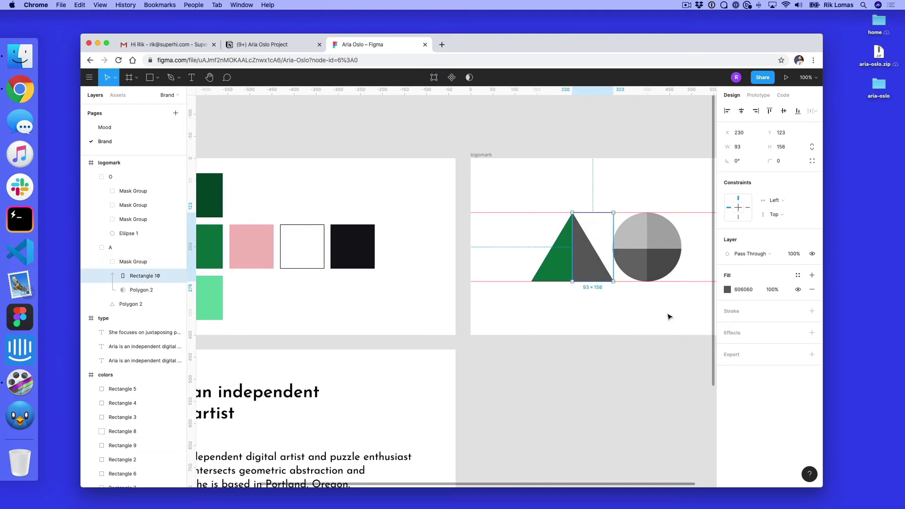
click(724, 290)
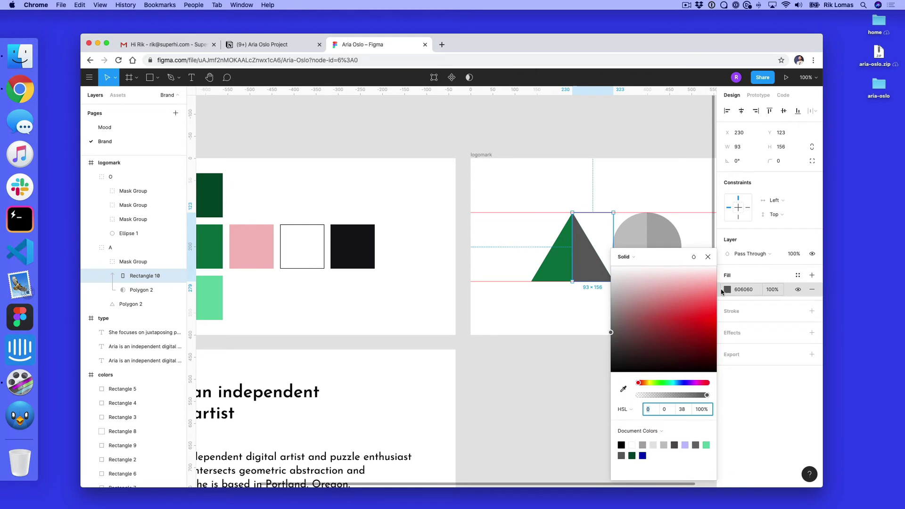
click(798, 275)
click(763, 310)
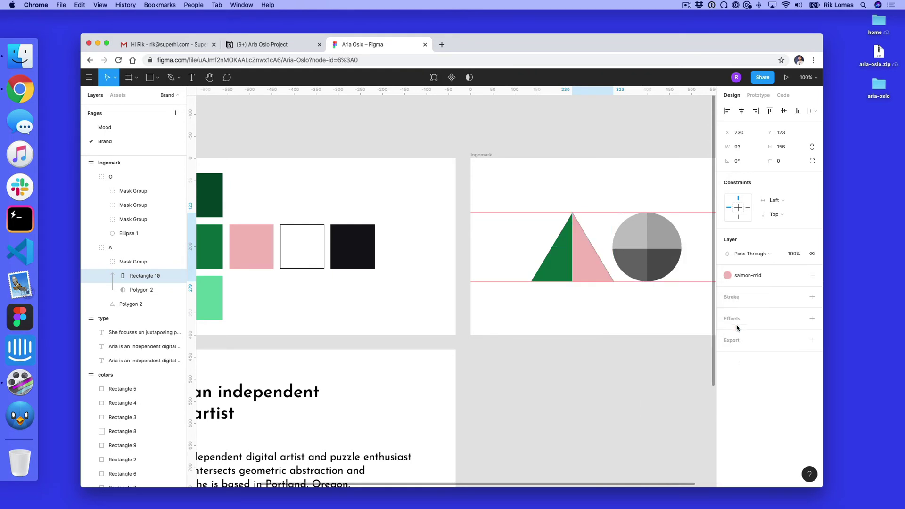
click(658, 394)
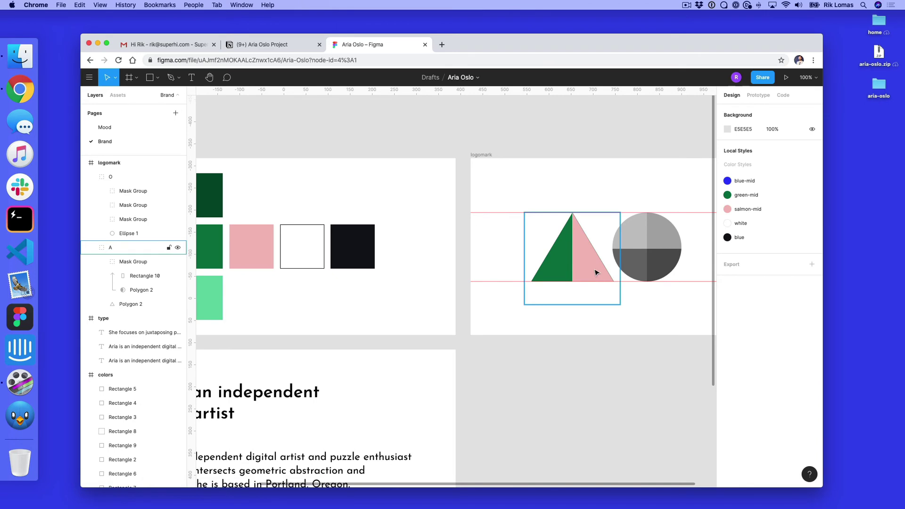
Examine the edges of the two-colored A triangle and its mask group up close.
scroll(596, 279, up, 5)
scroll(596, 269, right, 3)
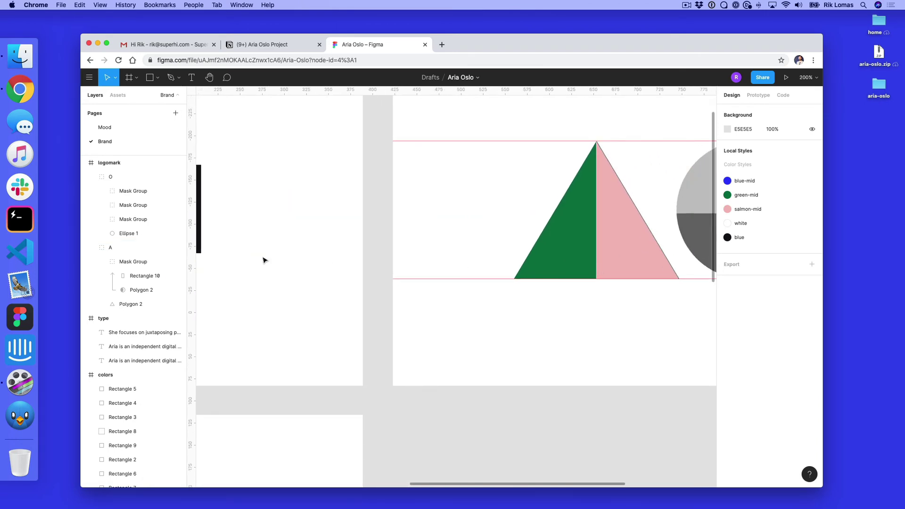
click(609, 210)
click(644, 412)
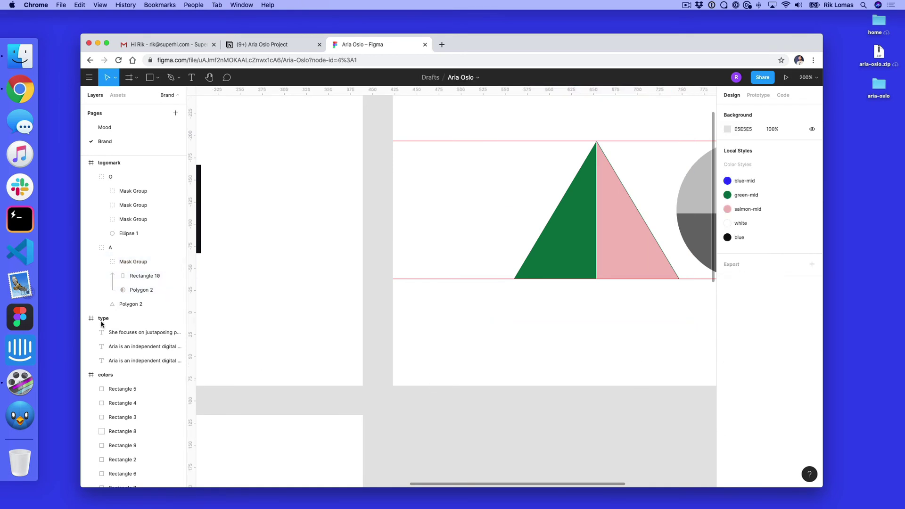
click(128, 262)
click(460, 388)
scroll(460, 387, right, 5)
scroll(460, 388, up, 2)
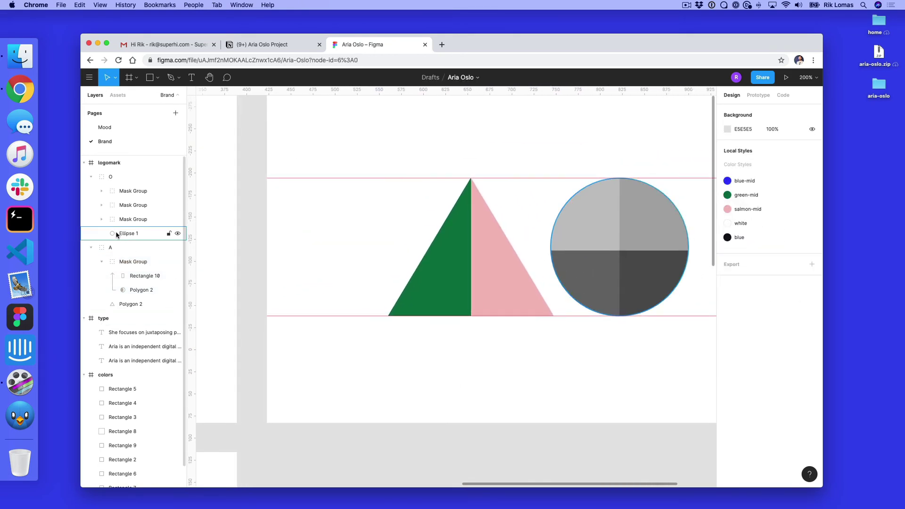
Try a pinkish red fill on the O circle's Ellipse 1 and replace it with the blue-mid color style.
click(120, 234)
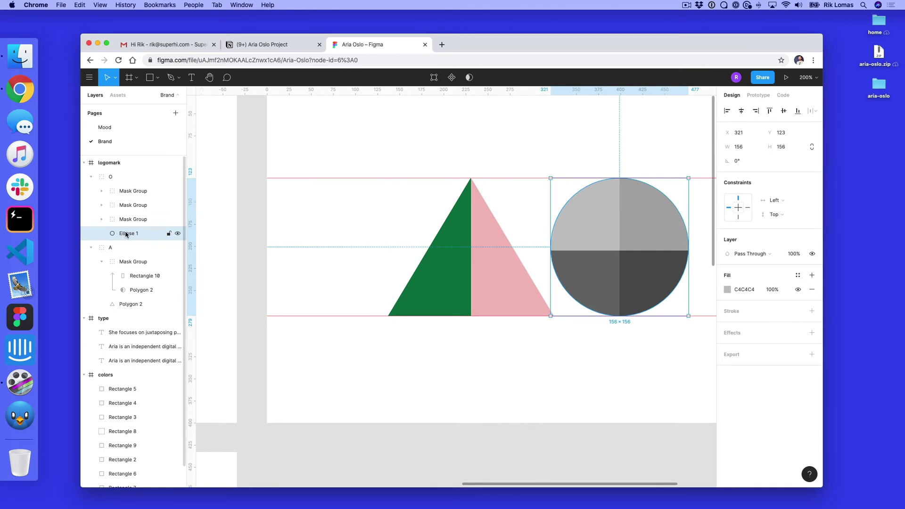
click(728, 289)
drag(658, 313, 675, 297)
click(802, 415)
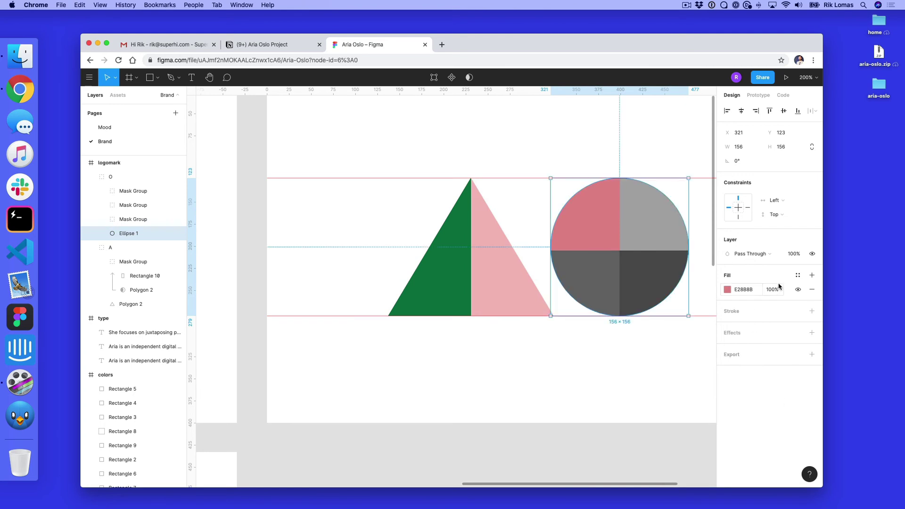
click(798, 276)
click(735, 309)
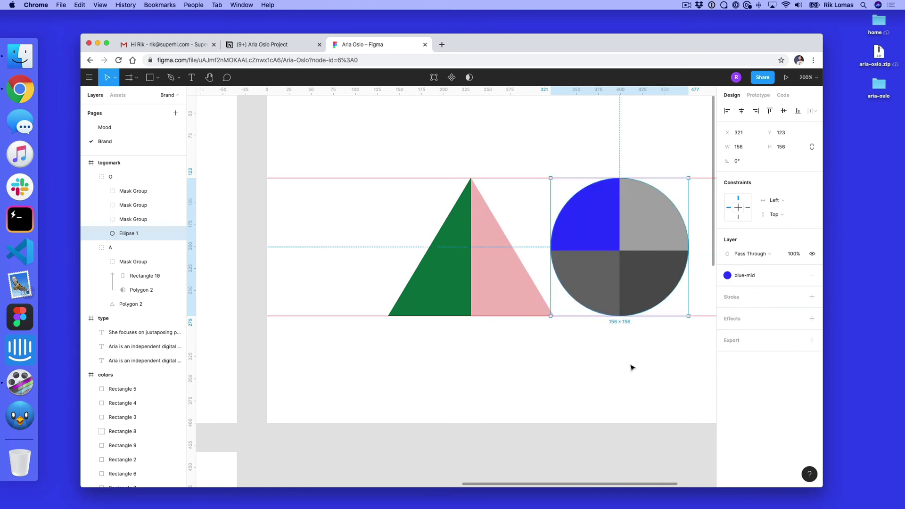
click(634, 368)
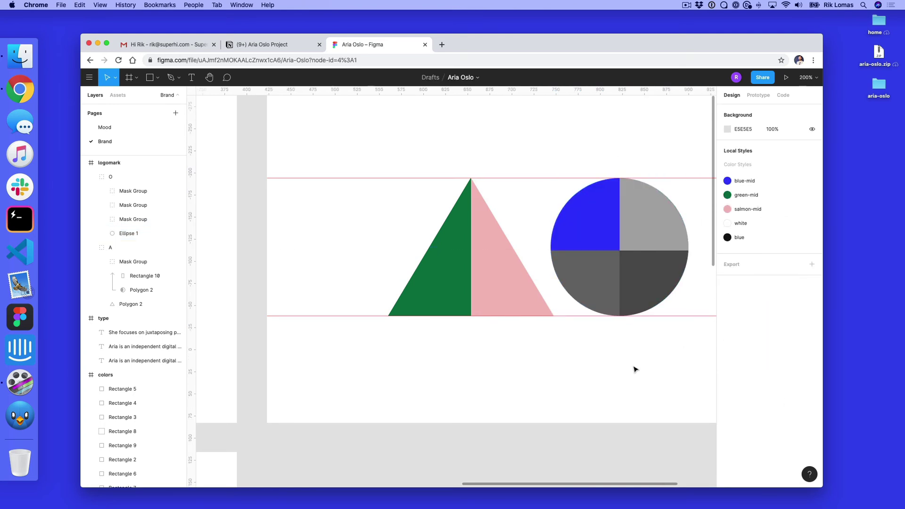
Try a red fill on the mask group of the O circle's lower-right quarter and replace it with the blue-mid color style.
click(113, 221)
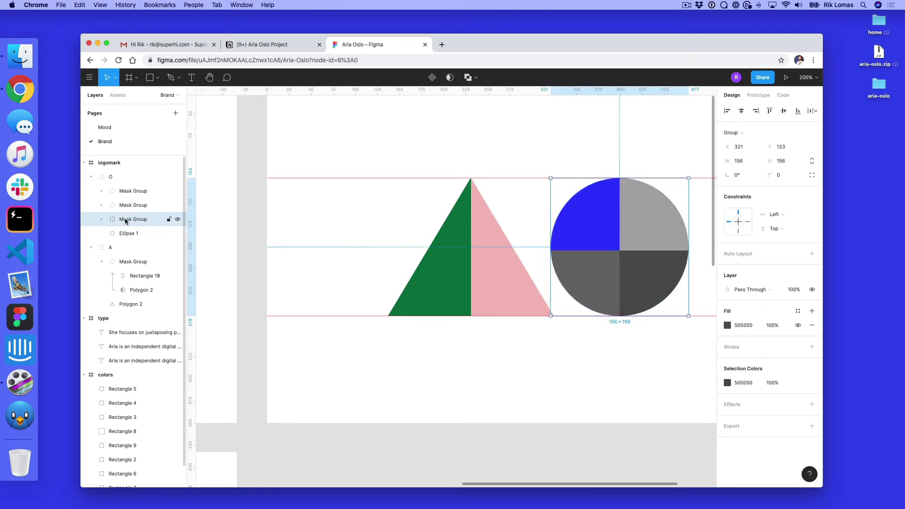
click(728, 326)
click(664, 323)
scroll(664, 323, down, 3)
scroll(664, 322, right, 2)
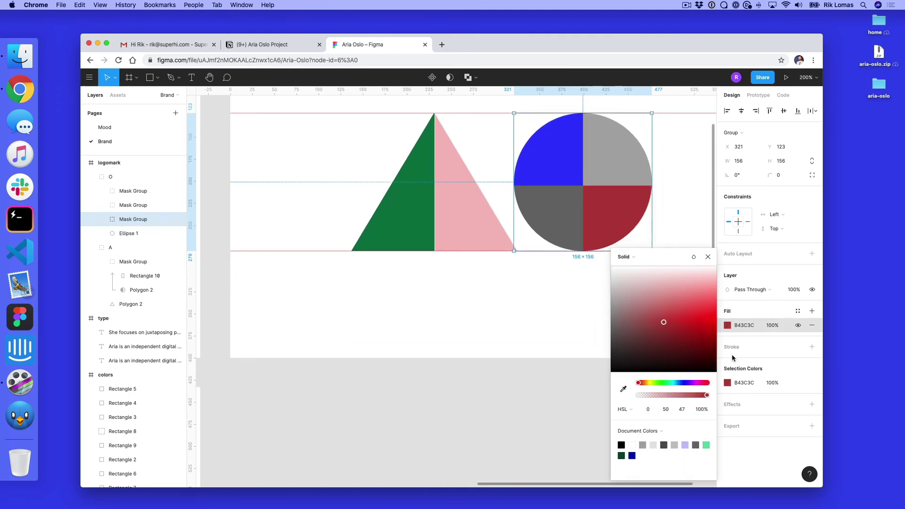
click(798, 311)
click(736, 347)
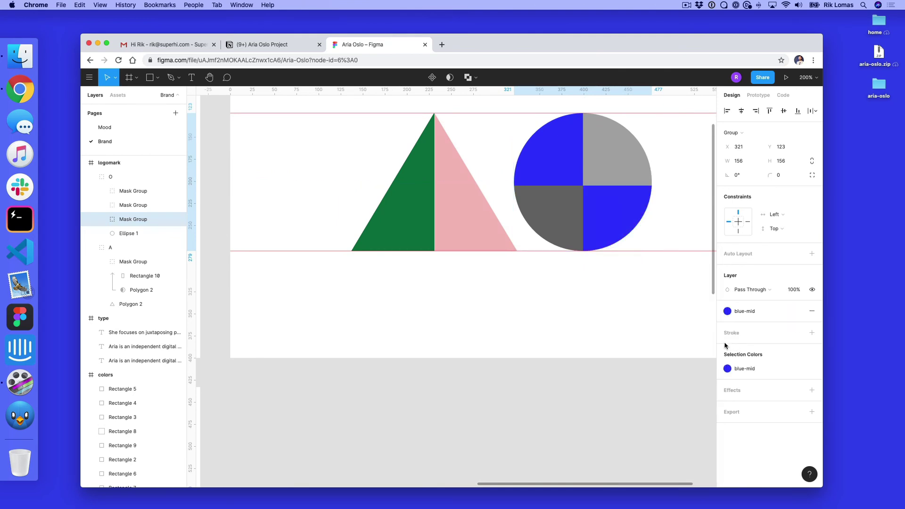
click(549, 200)
Try a dark red fill on the mask group of the O circle's upper-right quarter and replace it with the green-mid color style.
click(122, 205)
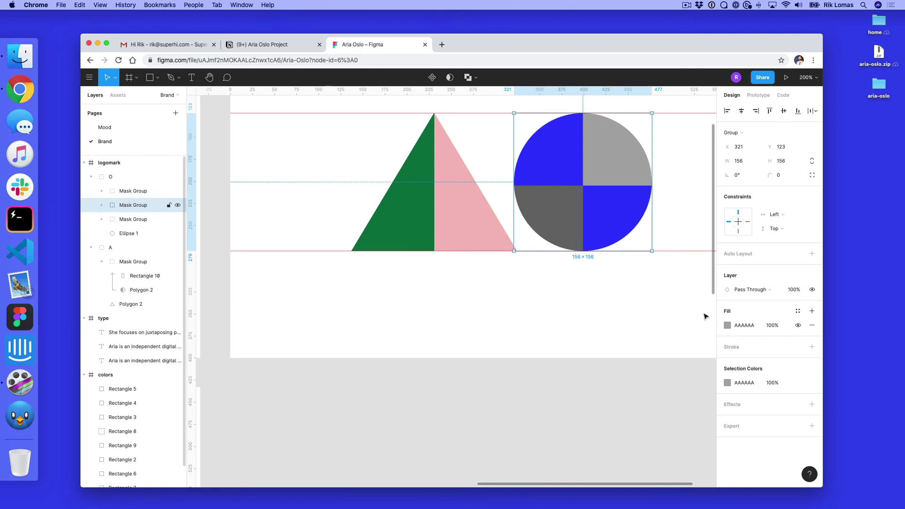
click(727, 326)
click(673, 313)
drag(673, 313, 672, 328)
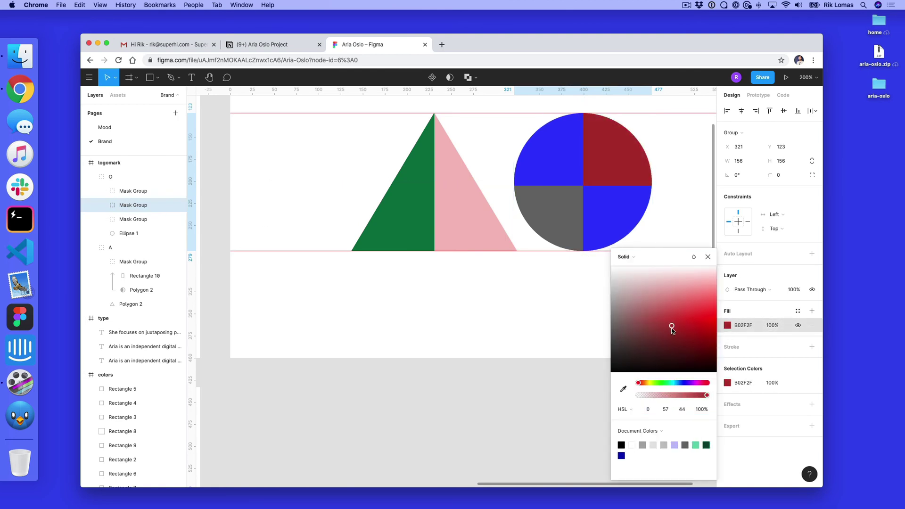
click(799, 311)
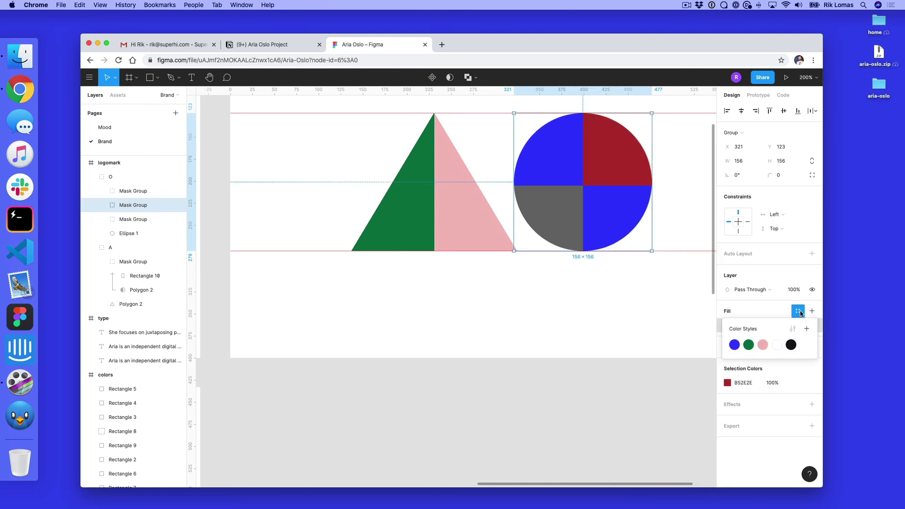
click(750, 345)
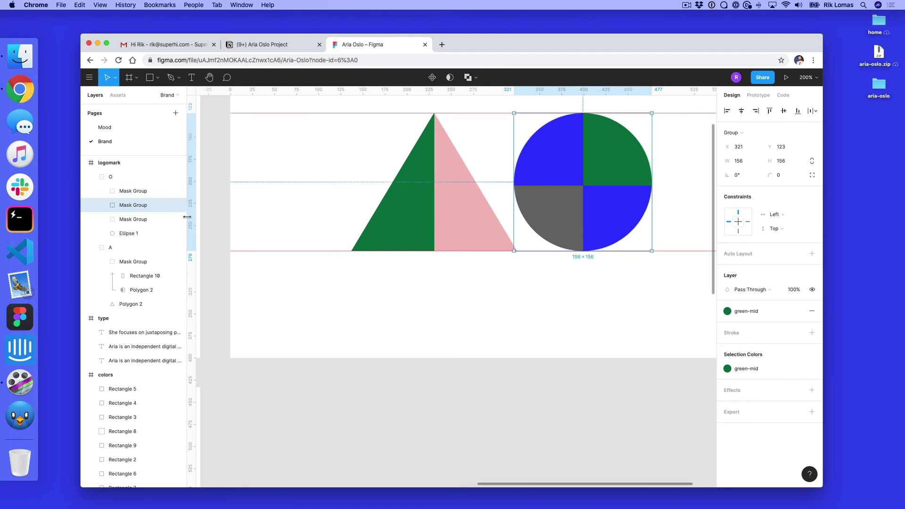
click(148, 196)
click(727, 397)
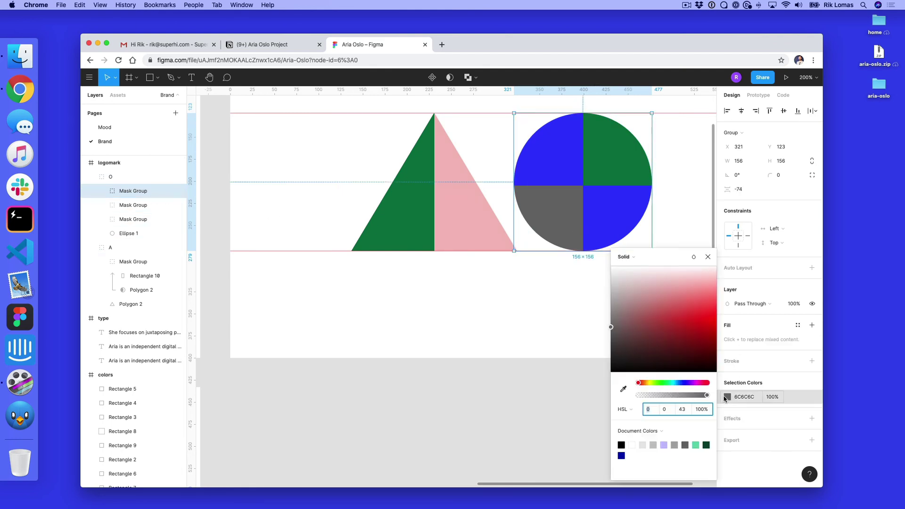
click(783, 375)
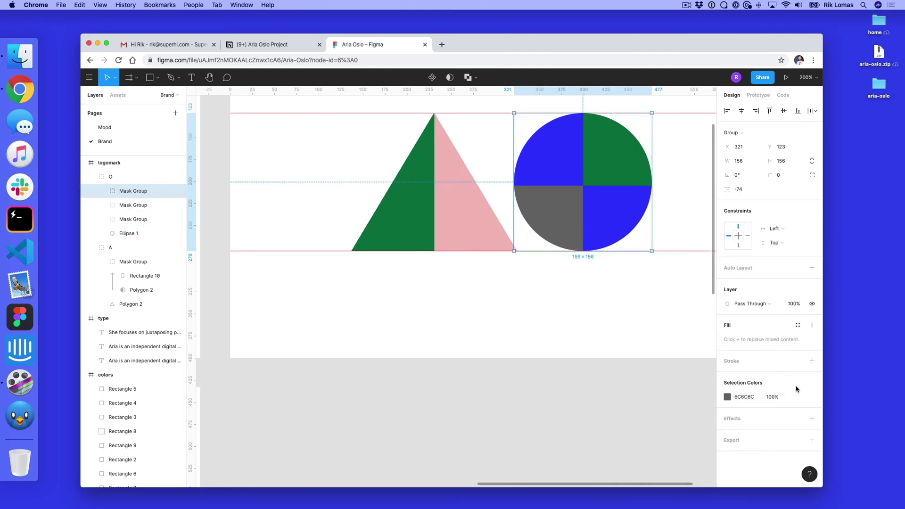
click(743, 397)
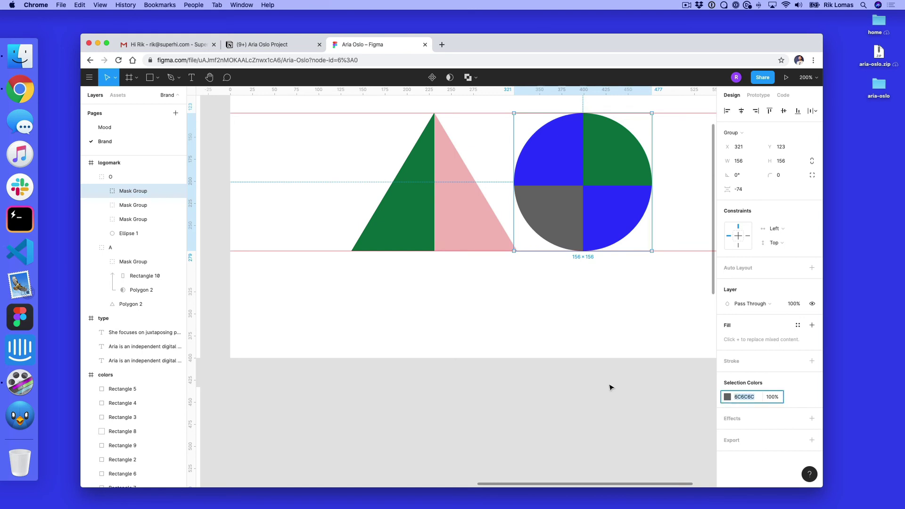
Apply the salmon-mid color style to the Ellipse 2 mask inside the O circle's topmost mask group.
click(102, 191)
click(131, 219)
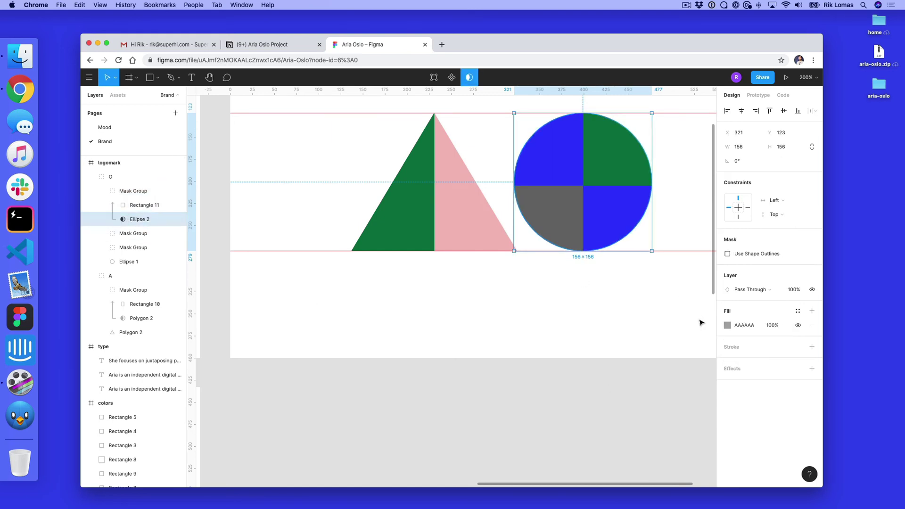
click(727, 325)
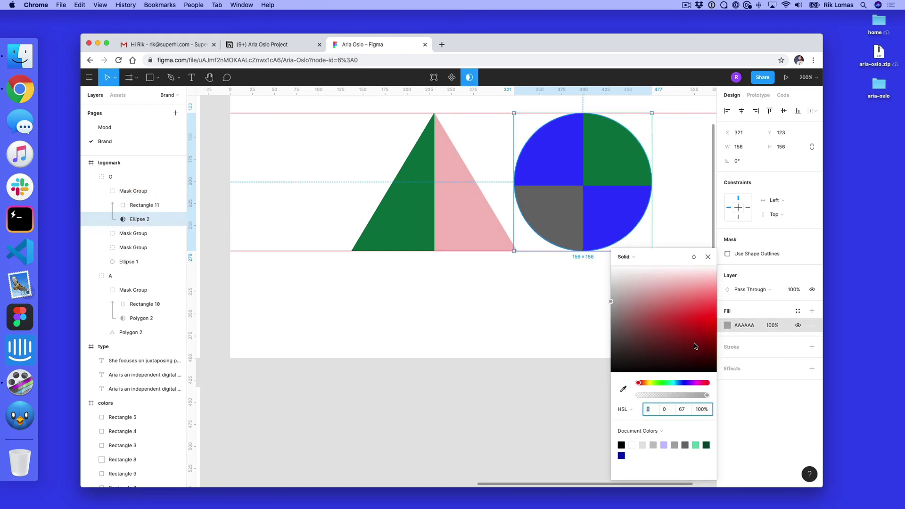
click(797, 311)
click(763, 345)
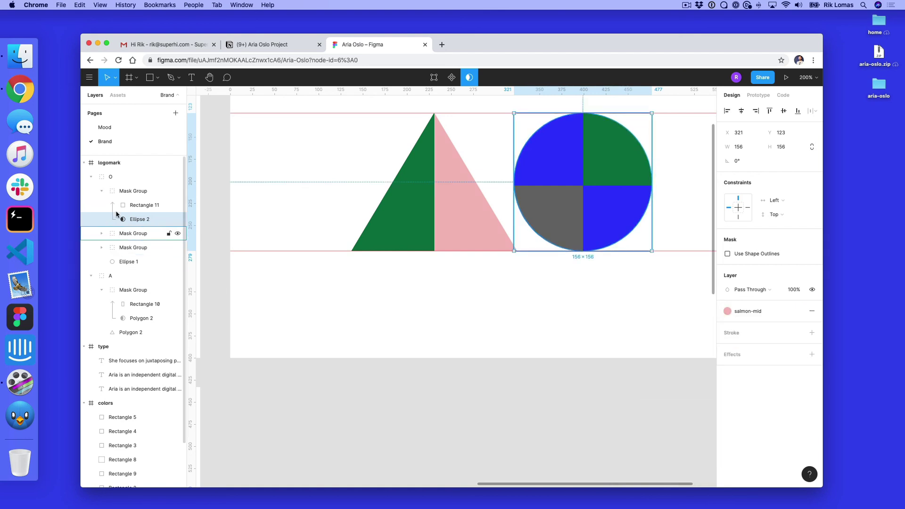
Apply the salmon-mid color style to Rectangle 11, the gray lower-left quarter of the O circle.
click(144, 205)
click(728, 289)
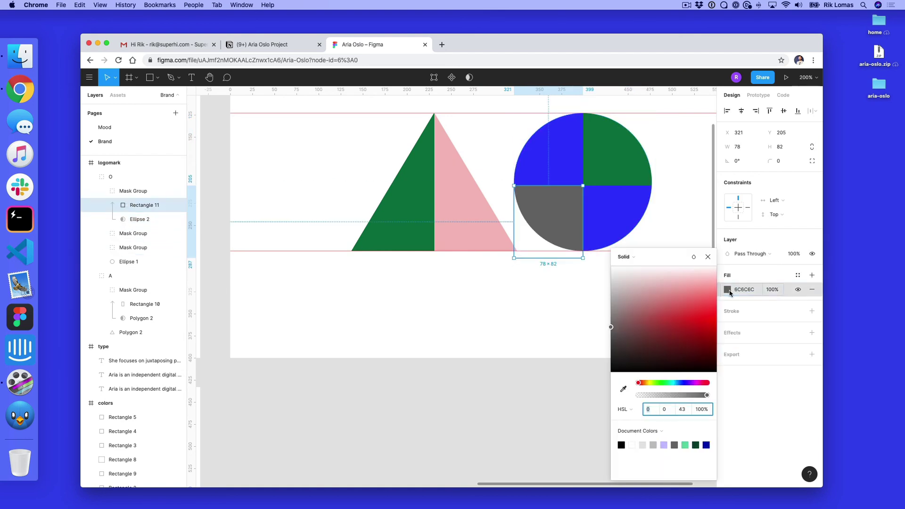
click(797, 276)
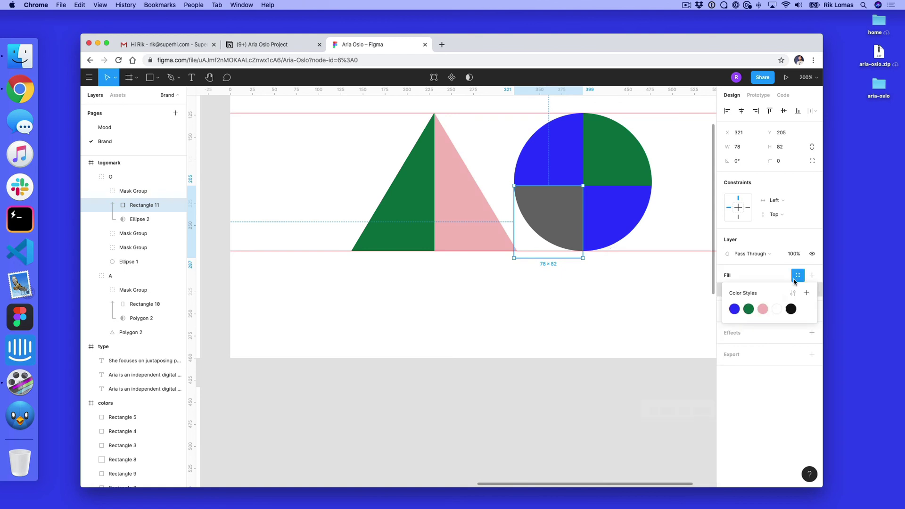
click(764, 309)
click(648, 330)
scroll(648, 330, right, 3)
scroll(647, 330, up, 2)
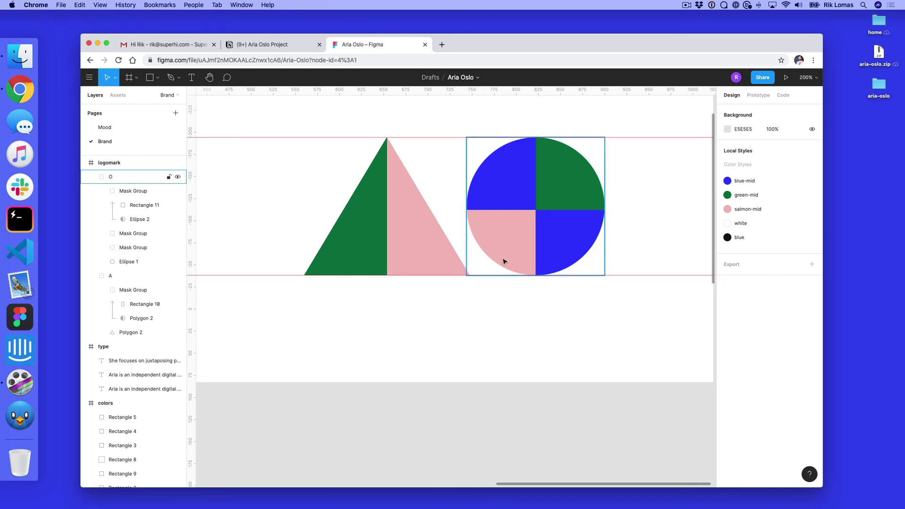
Open the salmon-mid color style for editing from the pink swatch in the colors frame.
scroll(504, 261, left, 15)
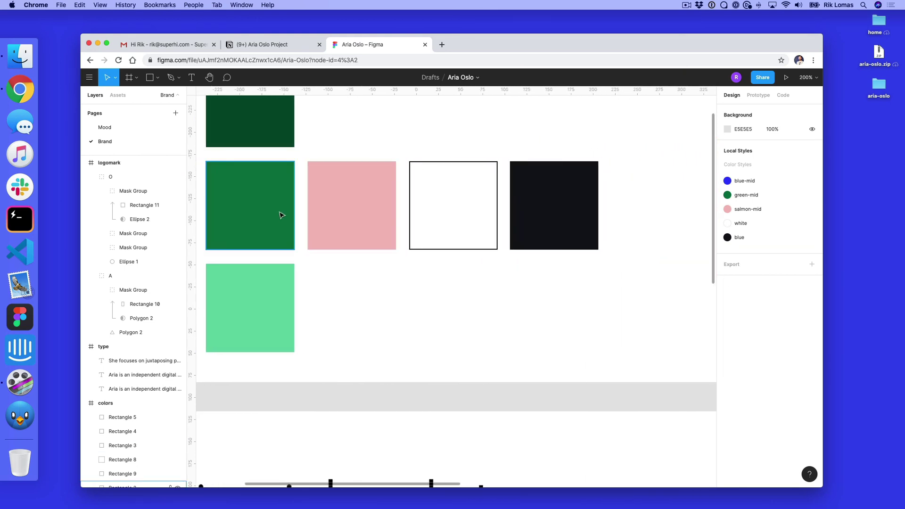
click(281, 215)
scroll(547, 284, left, 4)
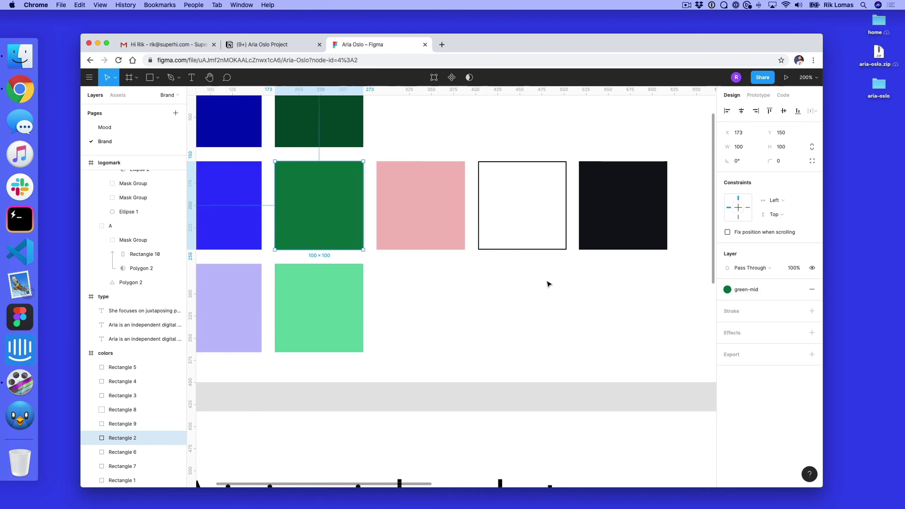
scroll(546, 284, left, 4)
click(523, 212)
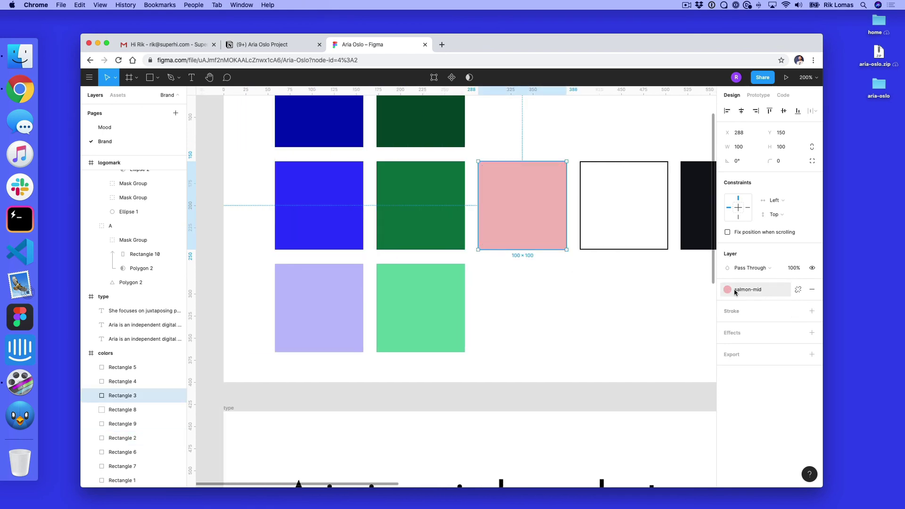
click(727, 290)
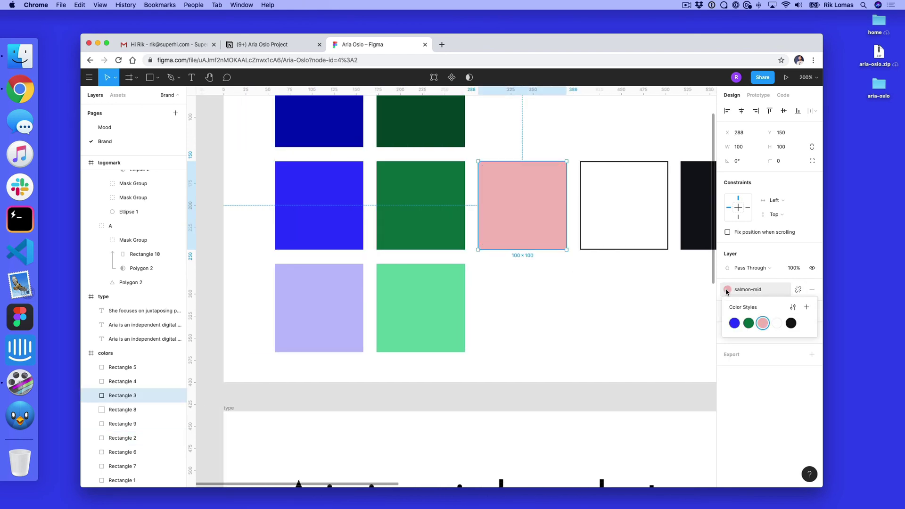
right_click(763, 325)
click(774, 334)
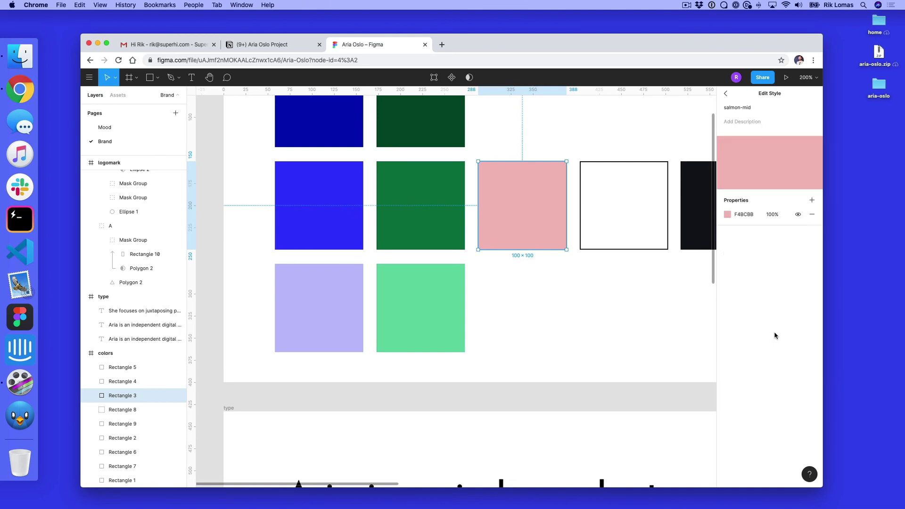
Try a beige hue of 32 for the salmon-mid style, check it on the logomark, and undo the change.
click(727, 214)
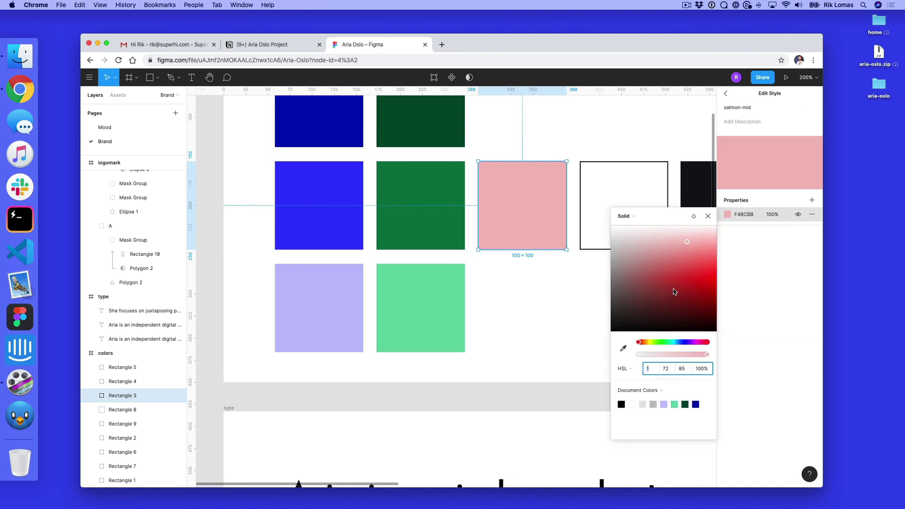
click(644, 342)
scroll(586, 300, right, 15)
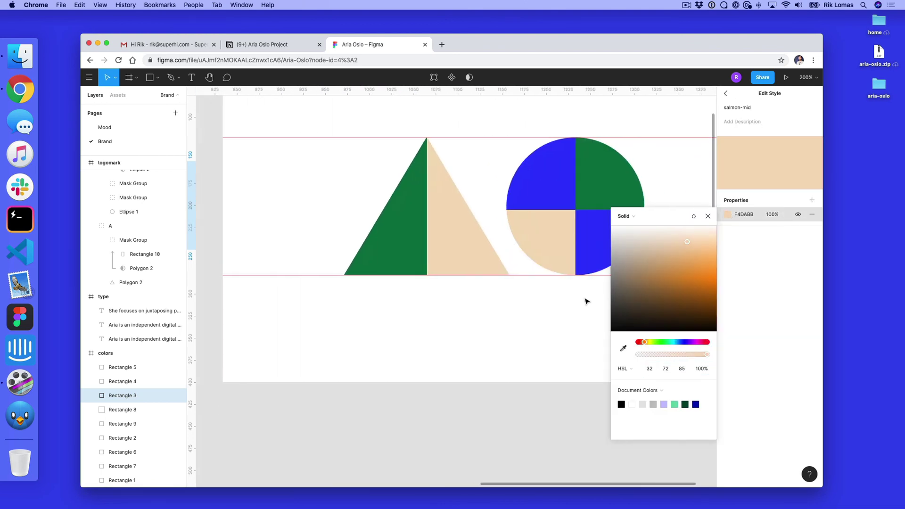
scroll(586, 300, right, 5)
key(super+z)
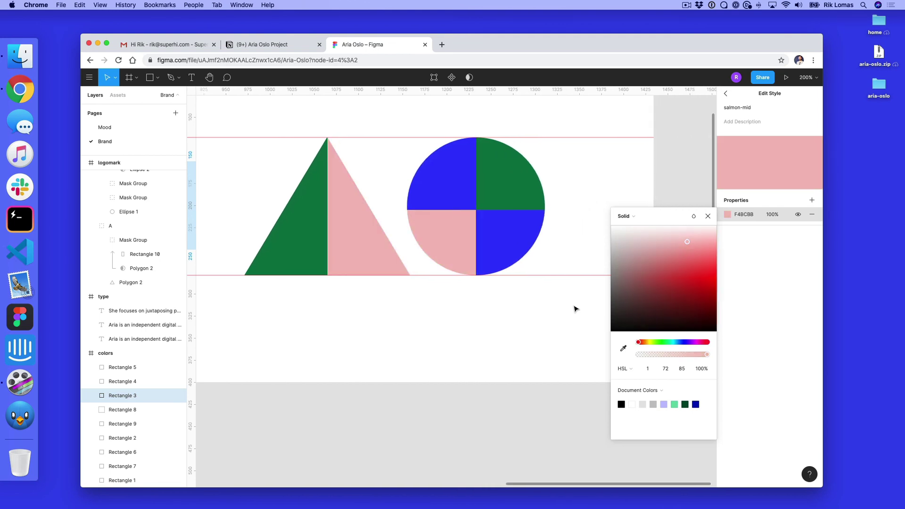
Clear the selection and view the whole logomark frame at 100% zoom.
click(558, 320)
scroll(558, 322, left, 1)
scroll(558, 322, left, 1)
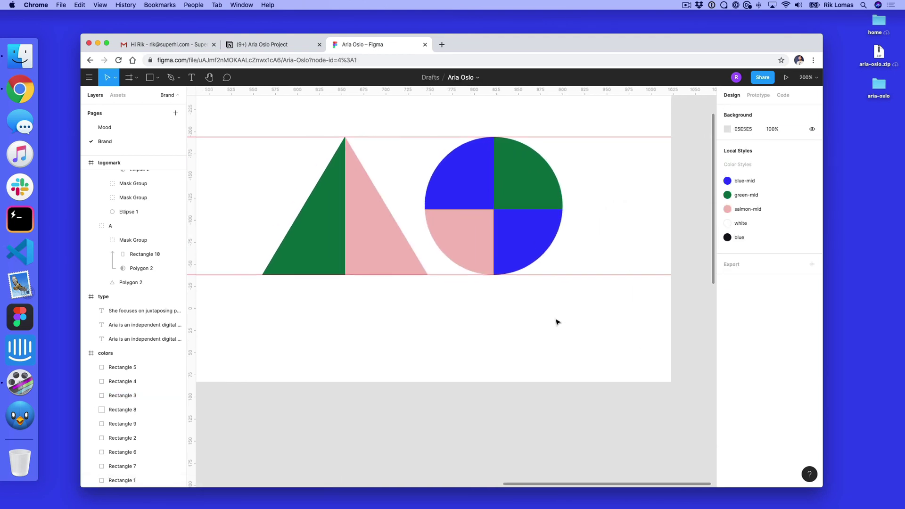
scroll(558, 322, left, 5)
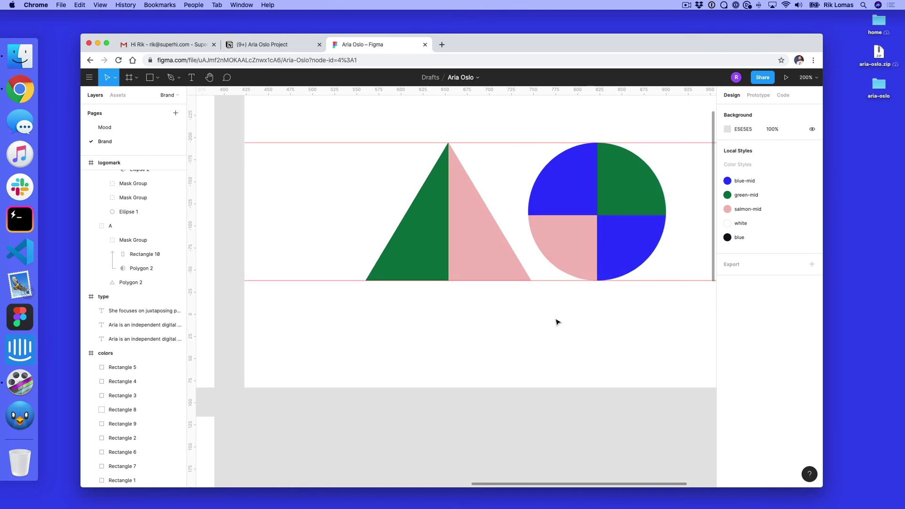
key(shift+0)
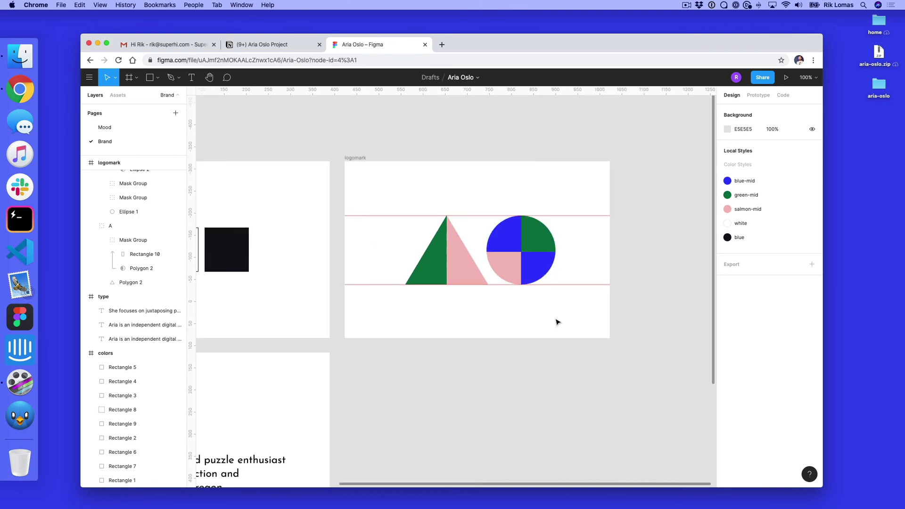